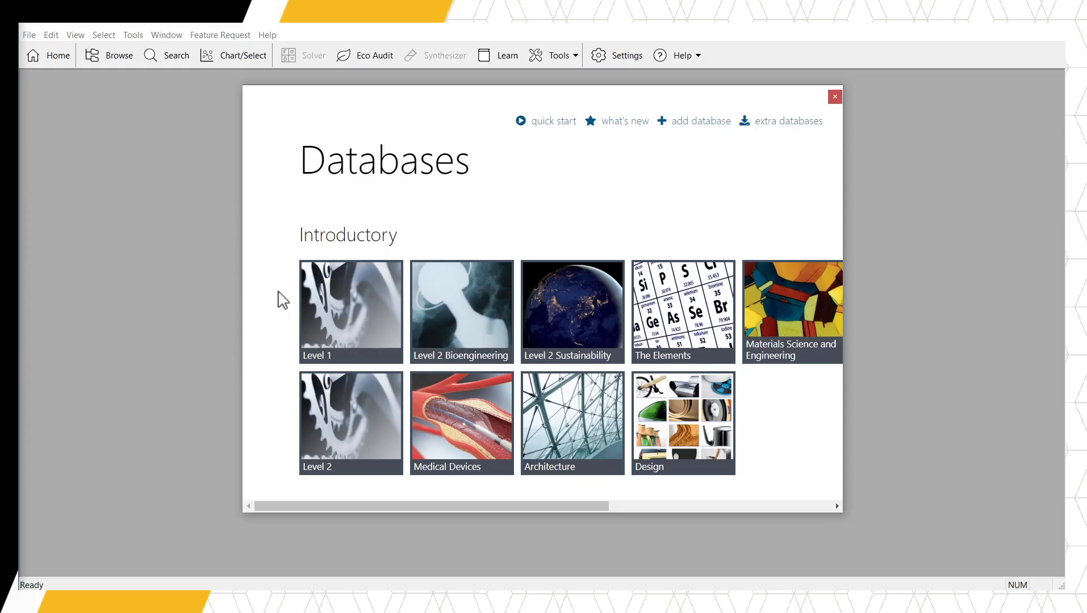
Load the Level 1 database and create a new Eco Audit project named Product.
click(355, 311)
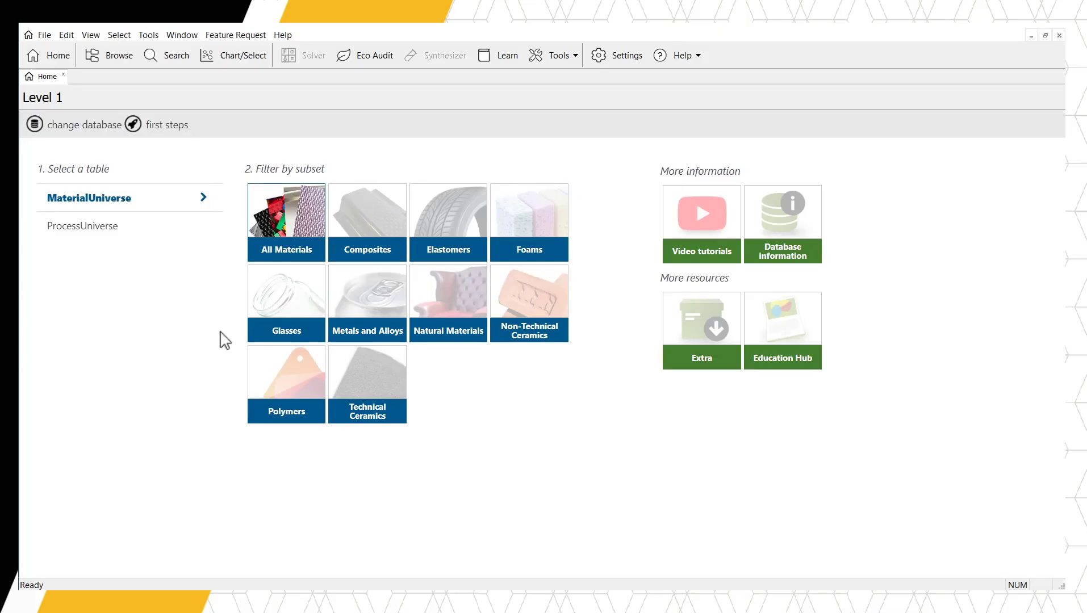
click(367, 66)
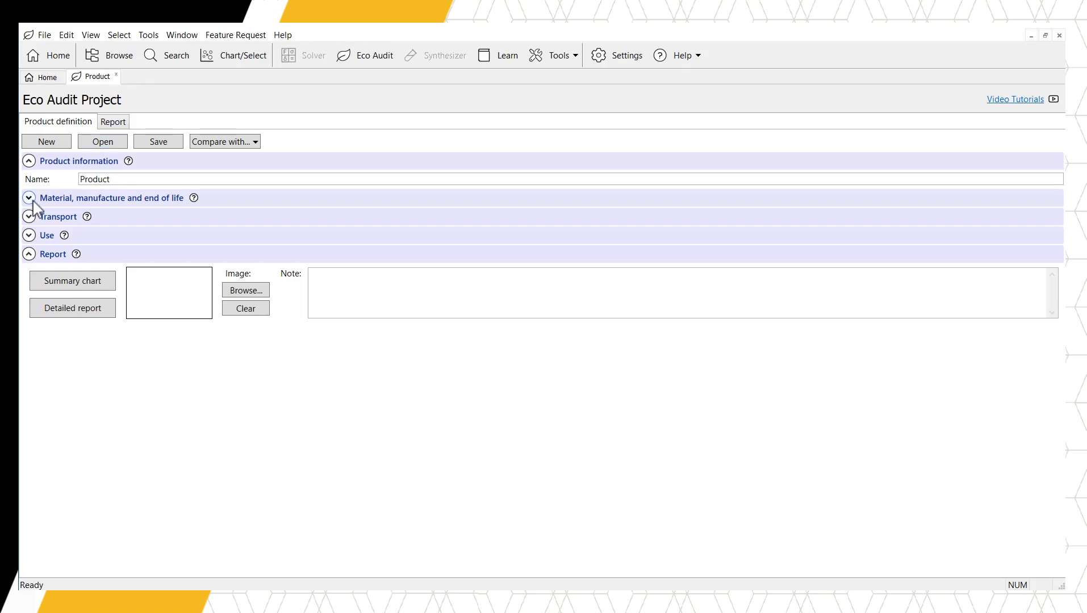
Expand the Material/manufacture/end of life, Transport and Use sections of the product definition.
click(29, 198)
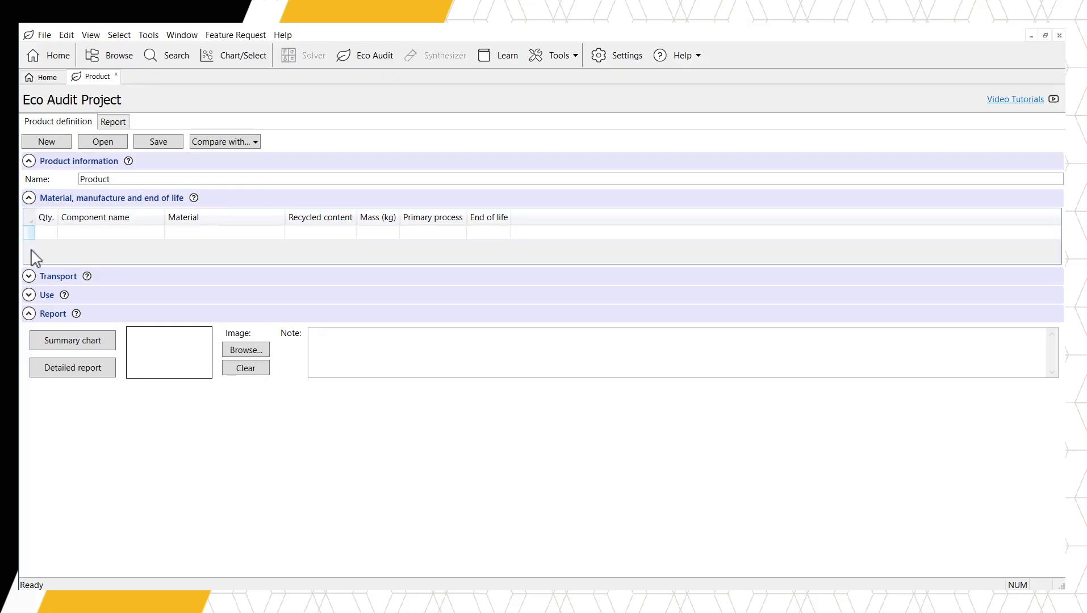
click(29, 277)
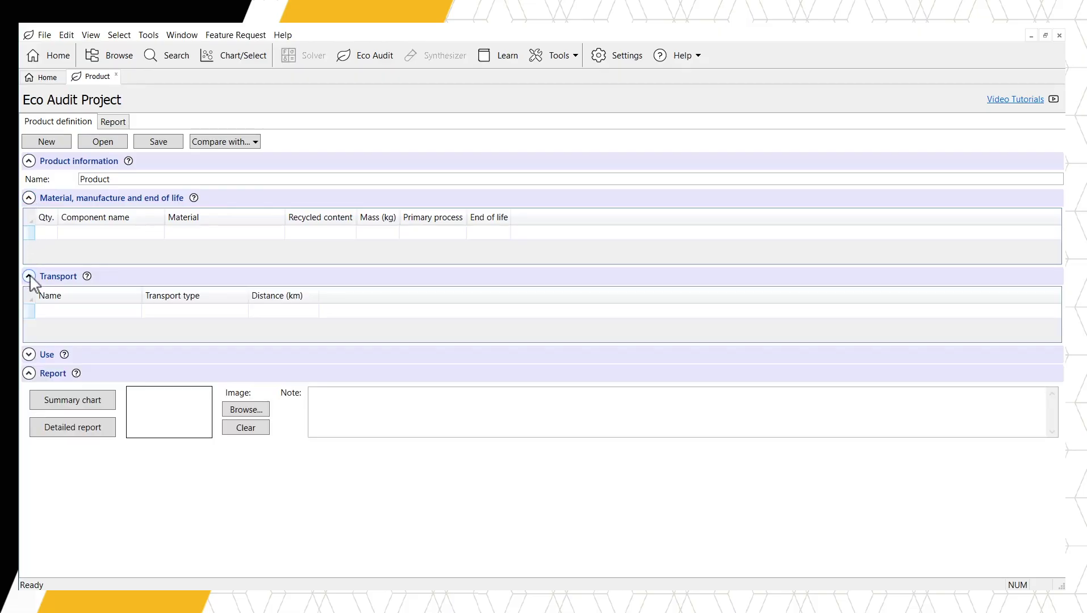
click(29, 355)
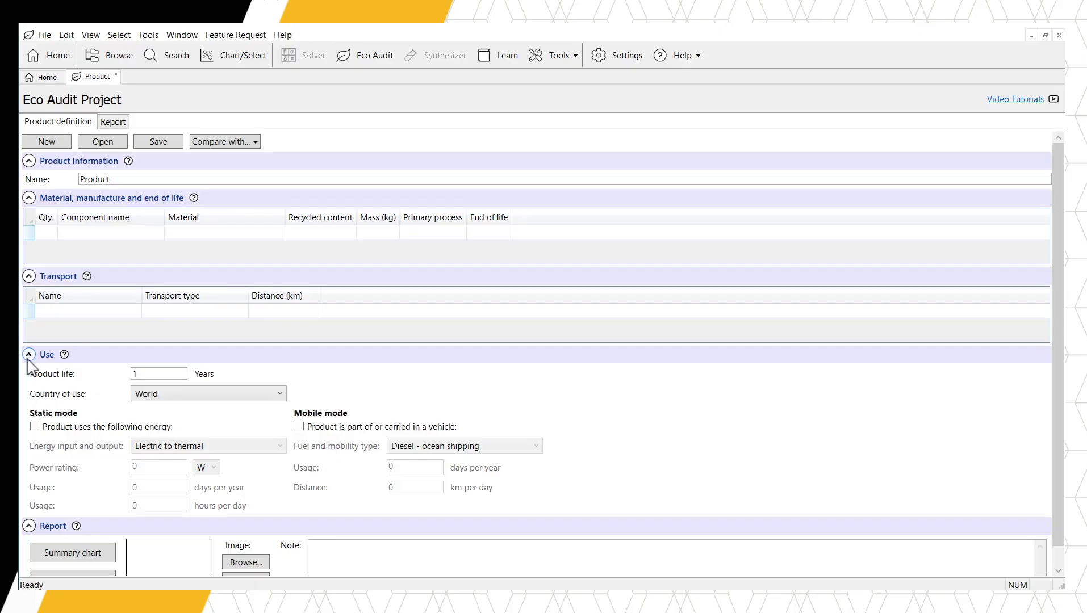
Replace the default product name in Product information with 'Plastic Water Bottle'.
click(109, 180)
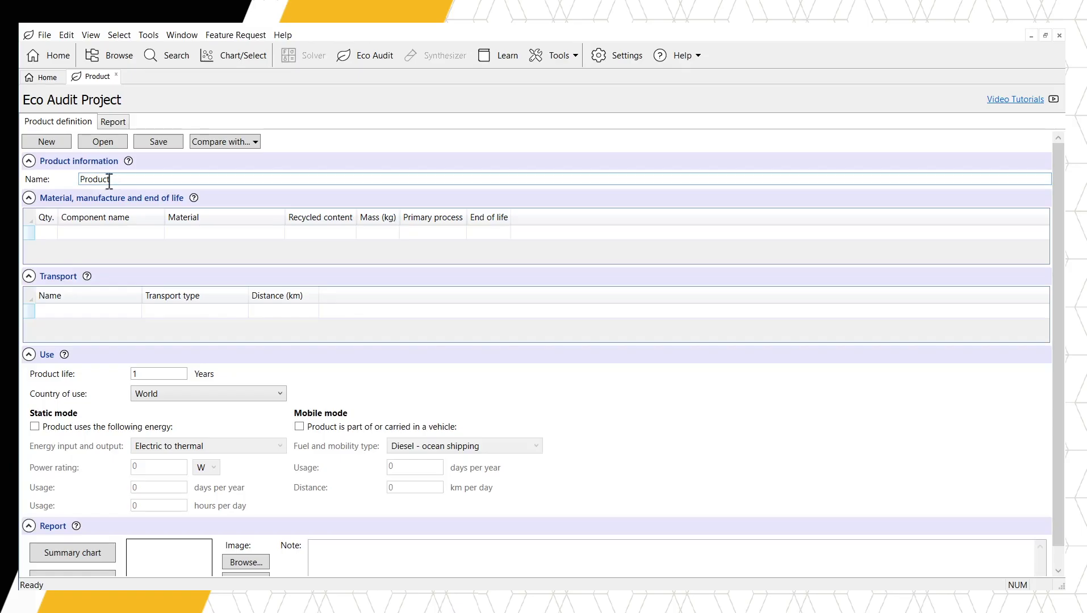
double_click(109, 180)
text(Kett)
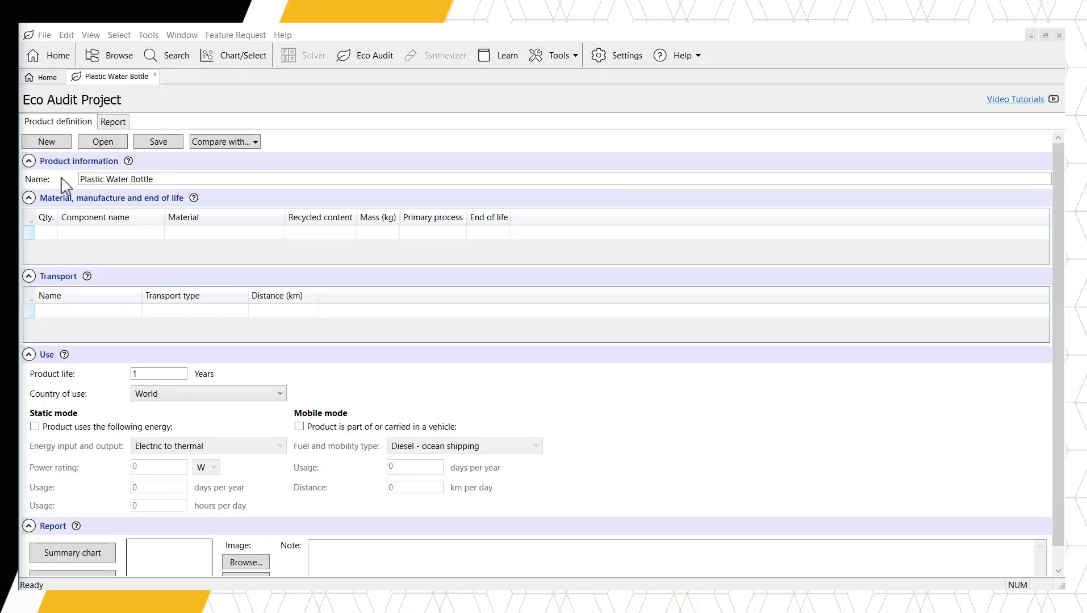
Add a component row with quantity 100 named Bottle.
click(47, 233)
text(100)
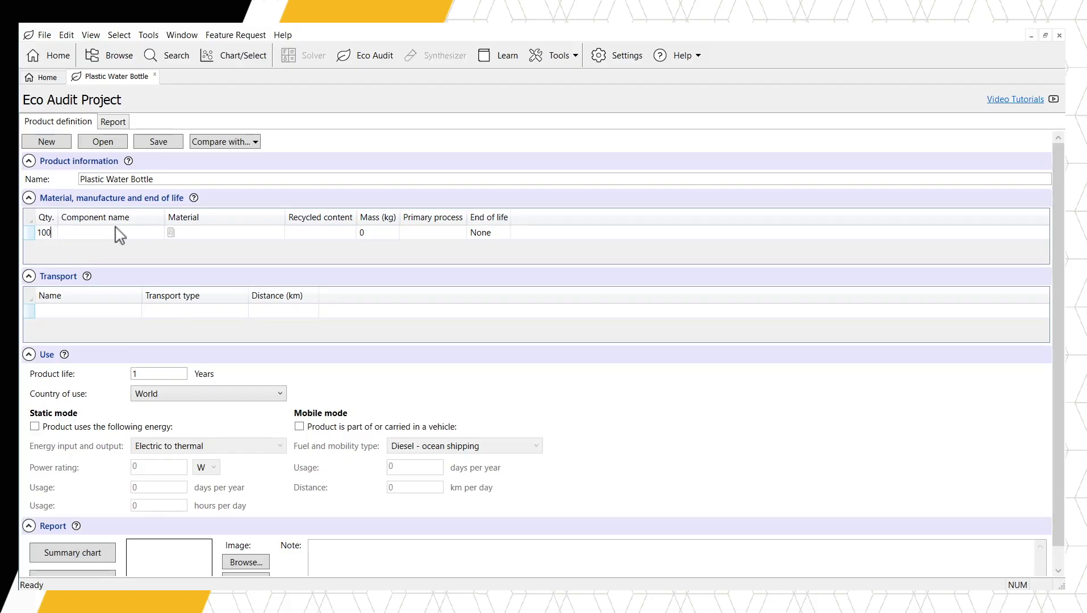
click(139, 233)
text(Bottle)
click(270, 235)
Assign Polyethylene terephthalate (PET) from Thermoplastics as the Bottle's material.
click(276, 233)
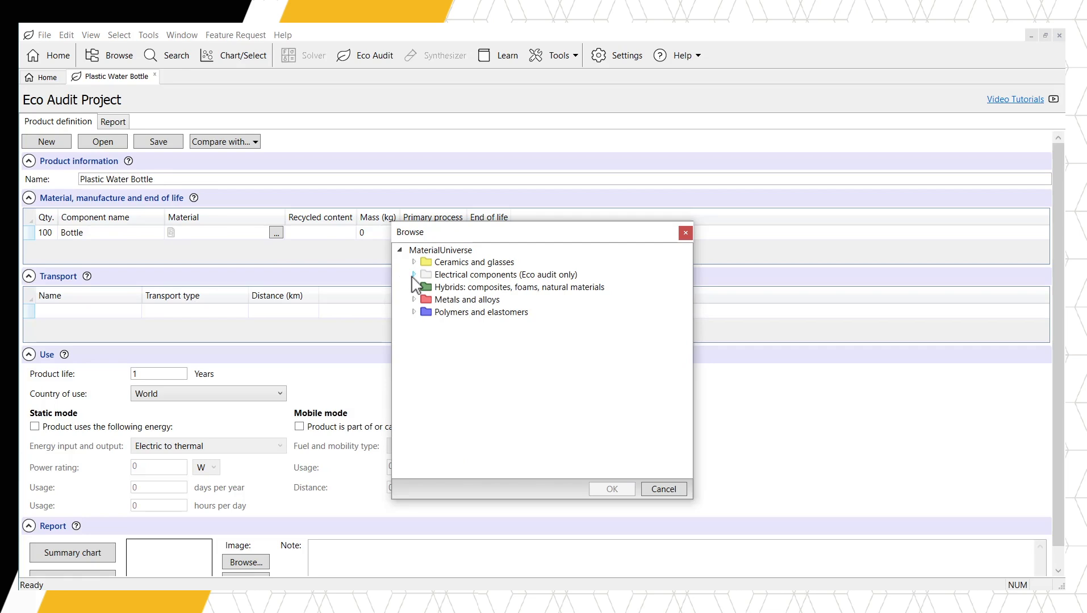
click(413, 312)
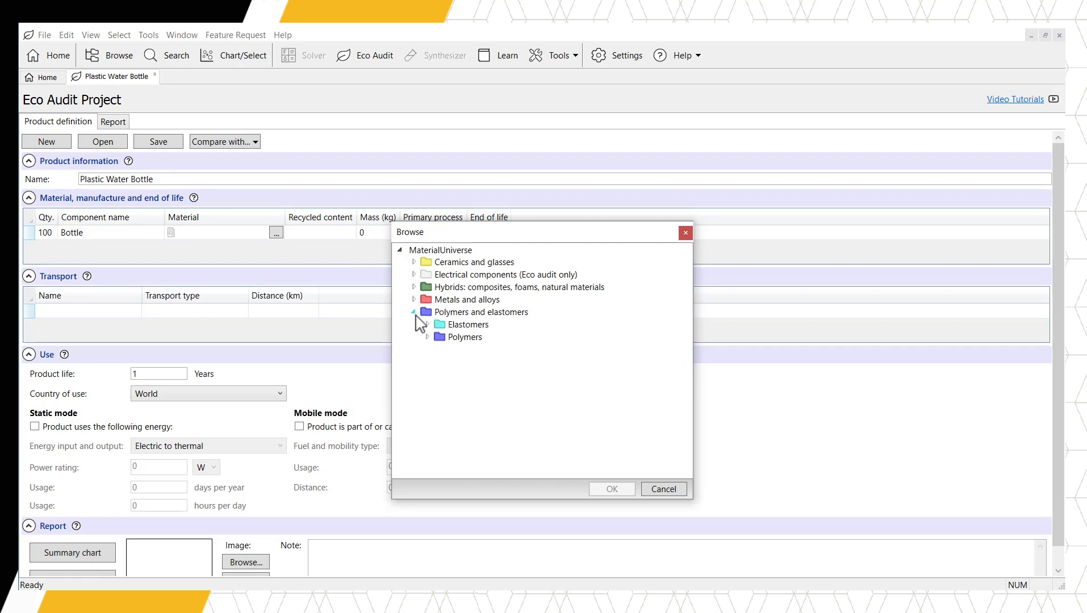
click(427, 338)
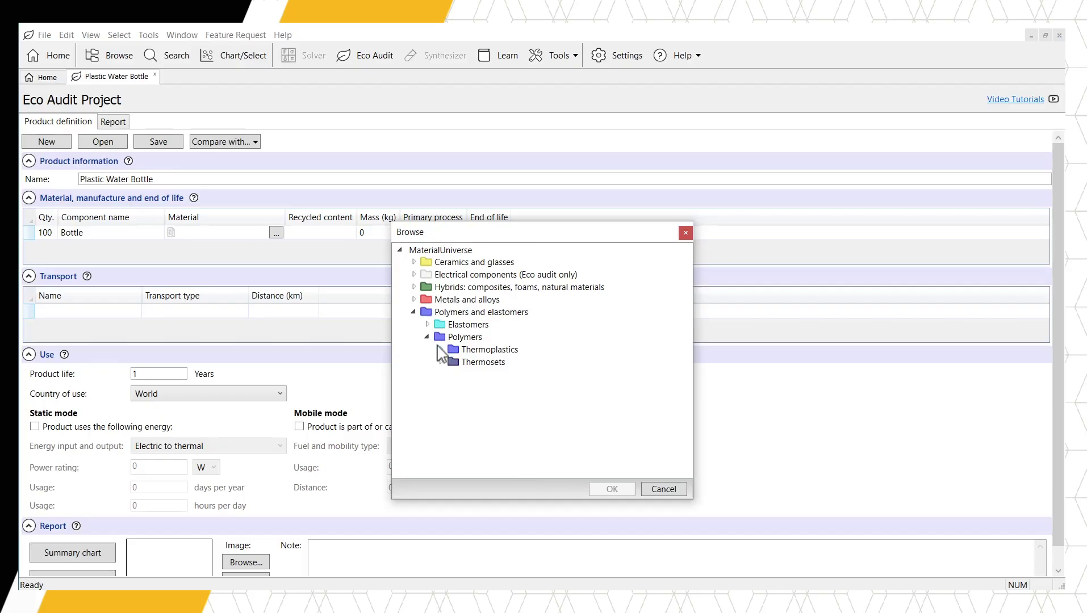
click(441, 349)
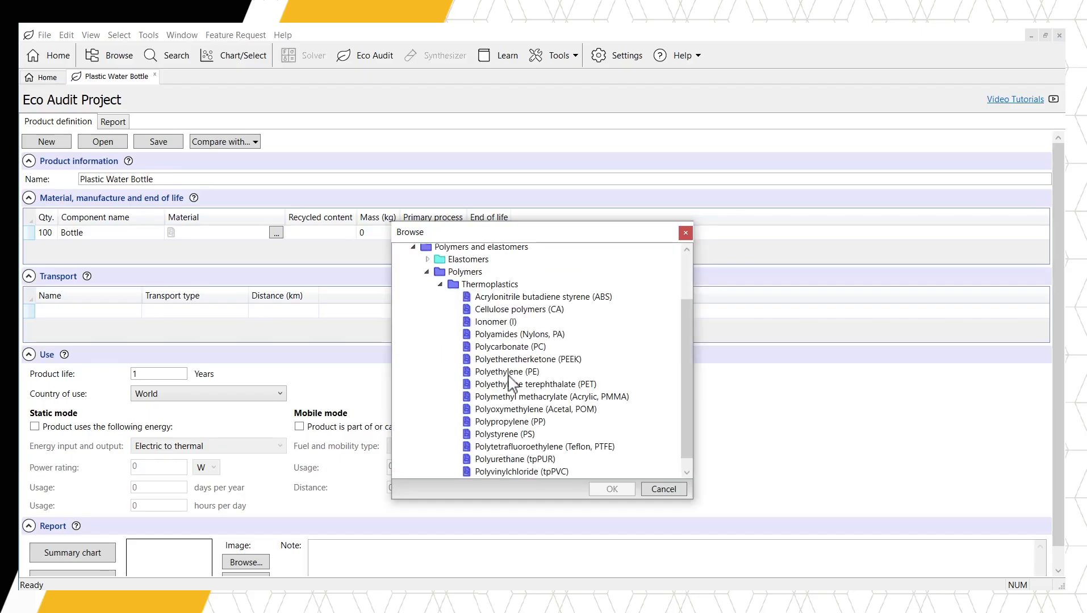
click(520, 385)
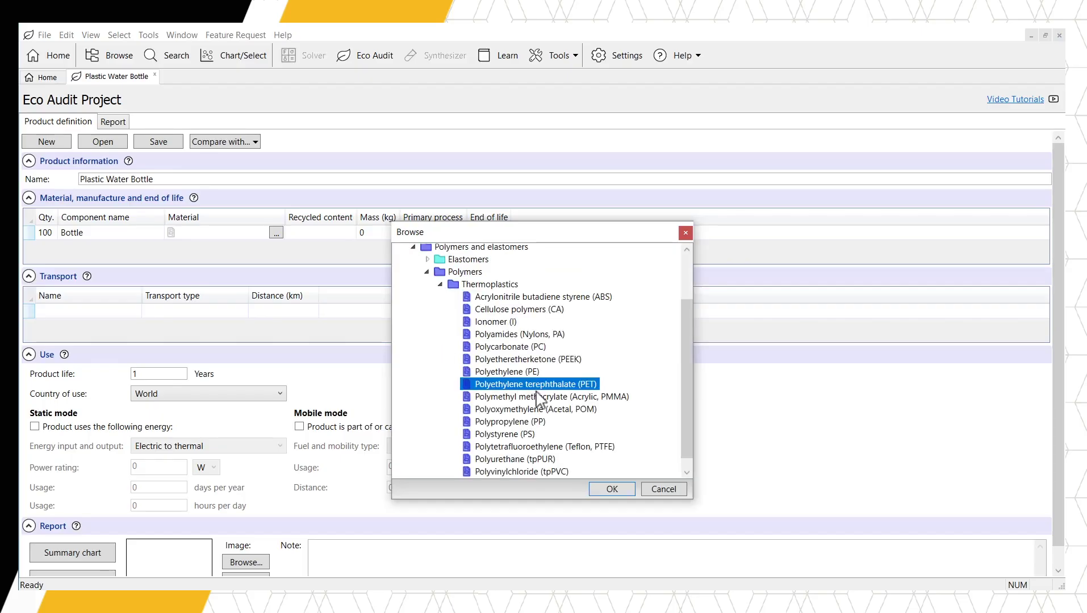
click(627, 495)
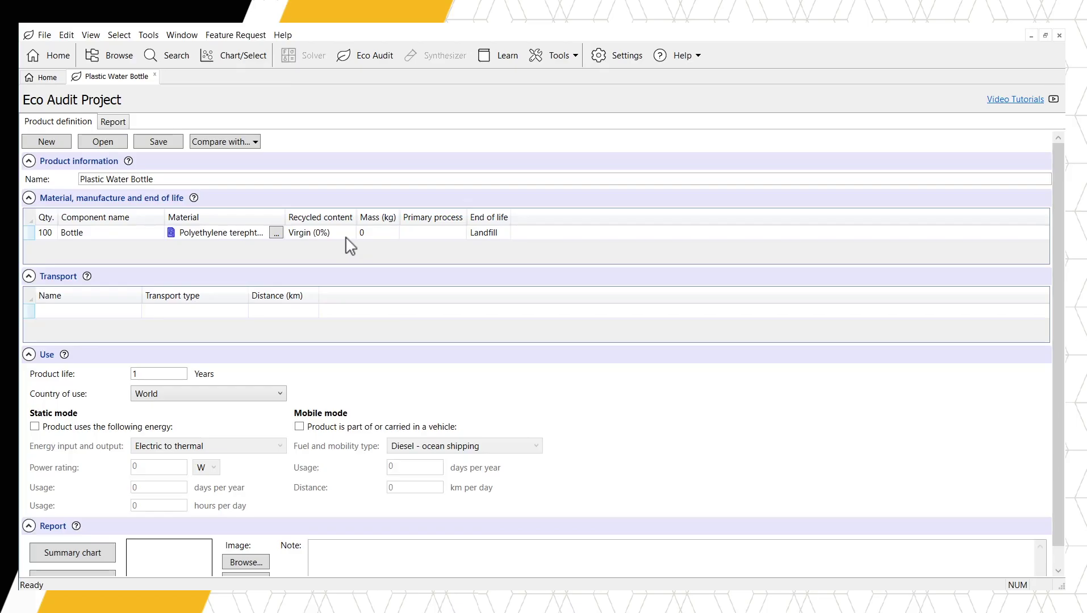
Give the Bottle a mass of 0.04 kg and primary process Polymer molding.
click(395, 234)
text(0.04)
click(449, 234)
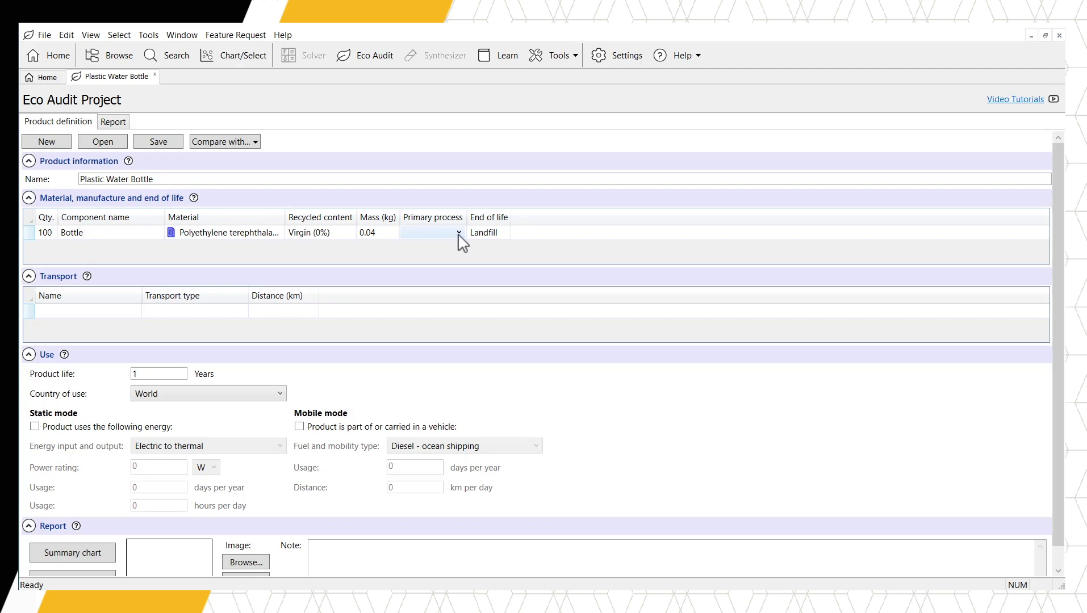
click(458, 234)
click(460, 273)
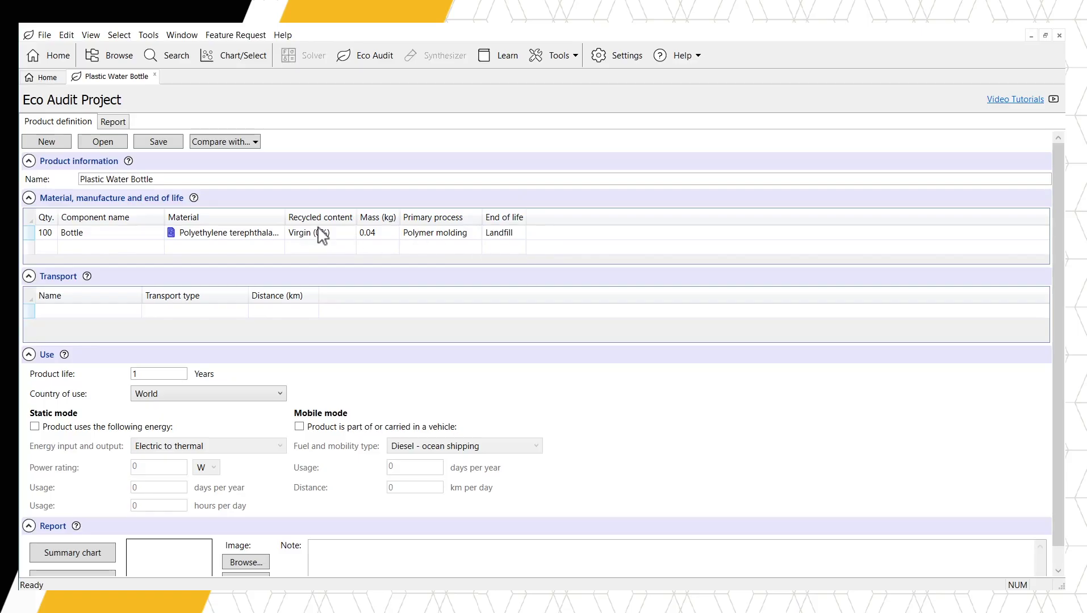
Add a second component row with quantity 100 named Caps.
click(54, 249)
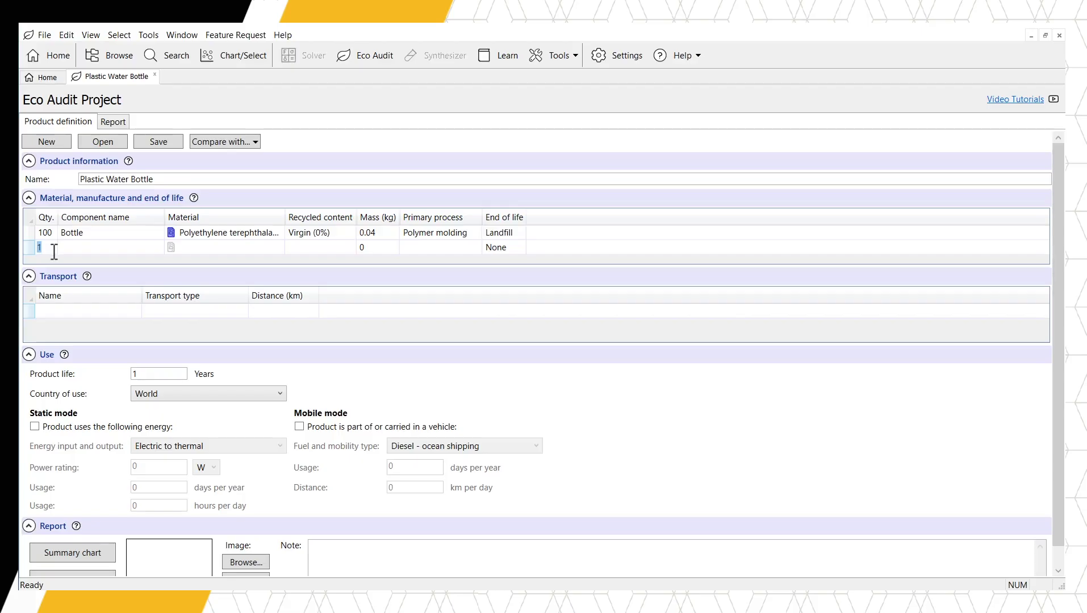
text(100)
click(153, 248)
text(Caps)
click(277, 248)
Set the Caps material to Polypropylene (PP) from Thermoplastics.
click(276, 248)
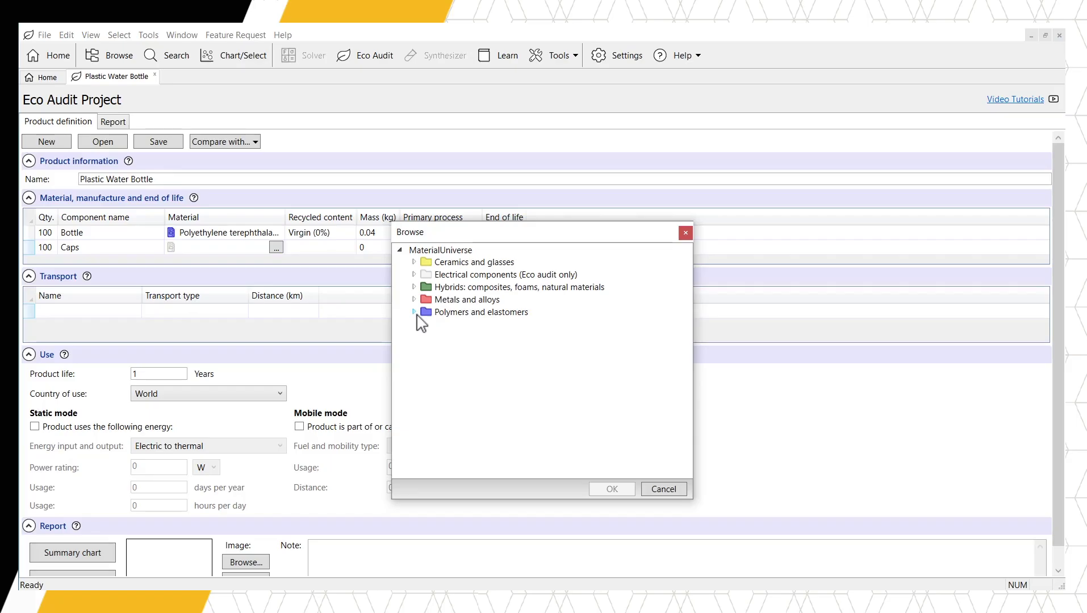
click(413, 312)
click(427, 338)
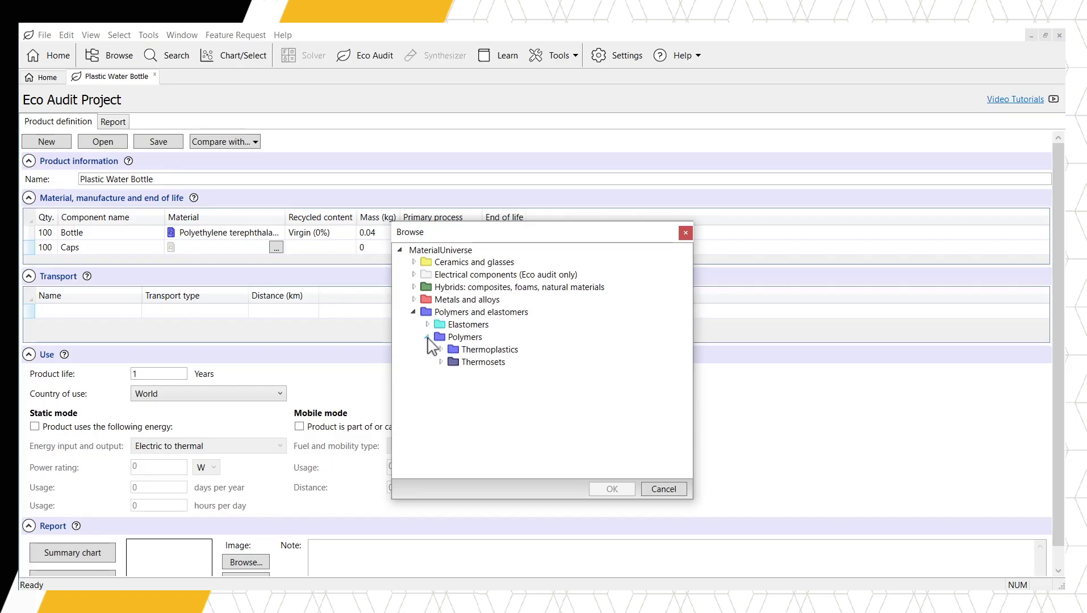
click(441, 349)
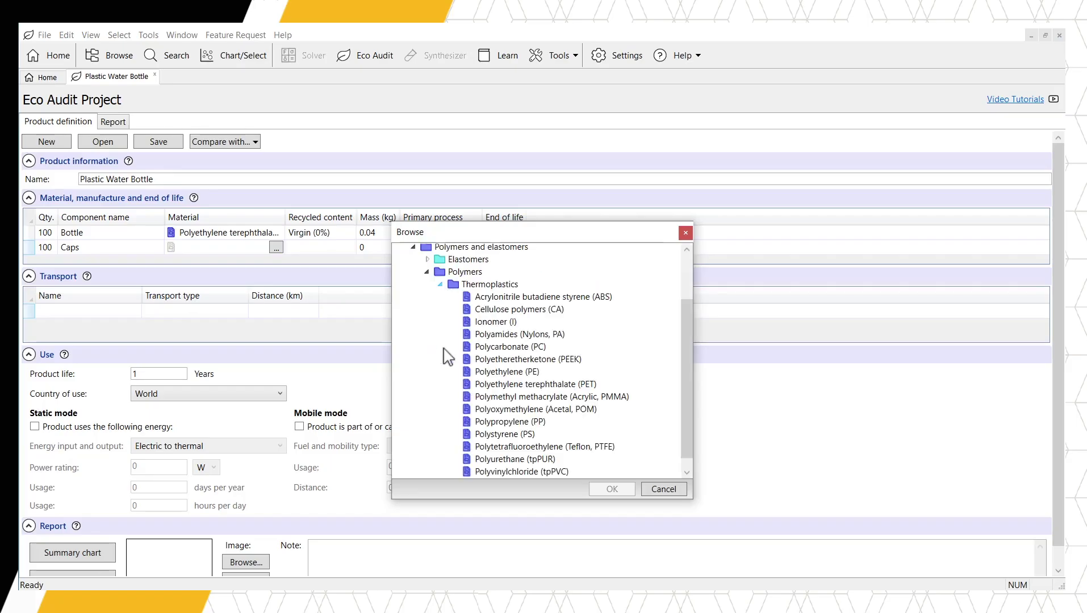
click(486, 422)
click(608, 489)
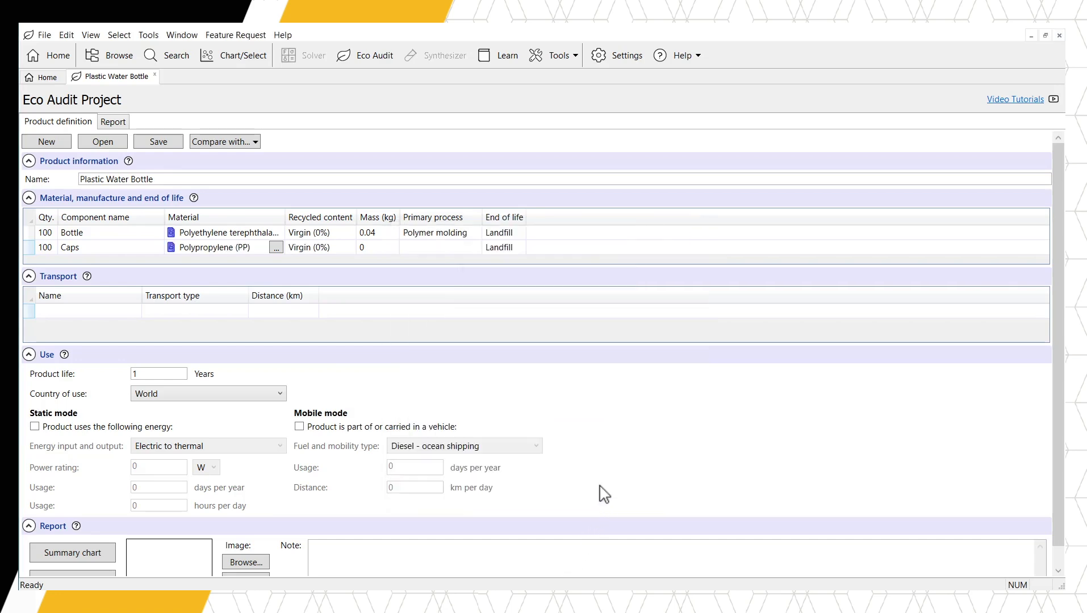
Give the Caps a mass of 0.001 kg and primary process Polymer molding.
click(397, 248)
text(0.001)
click(470, 250)
click(474, 248)
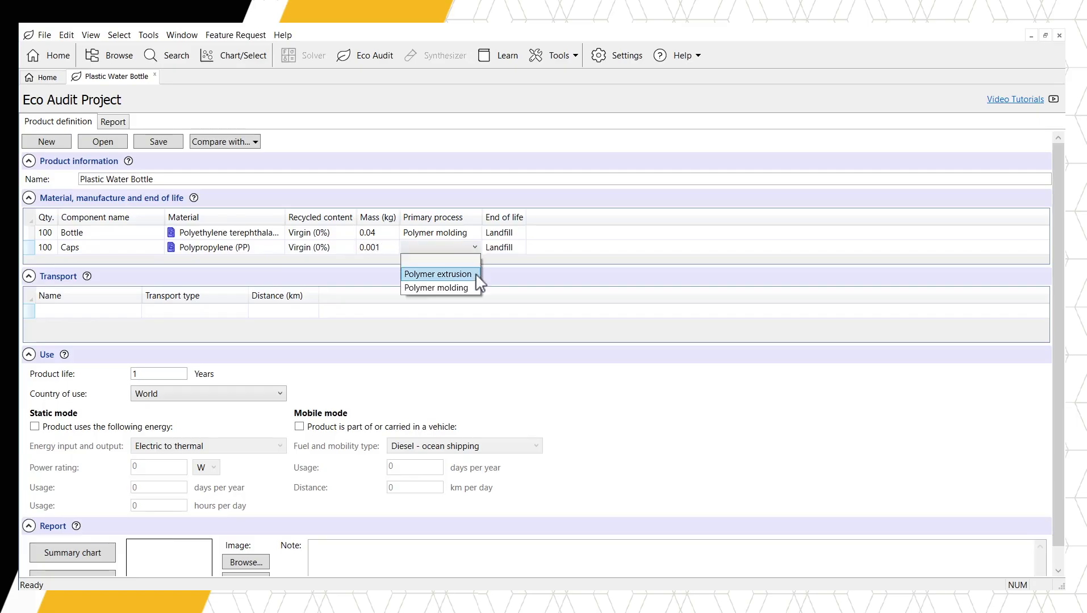
click(476, 288)
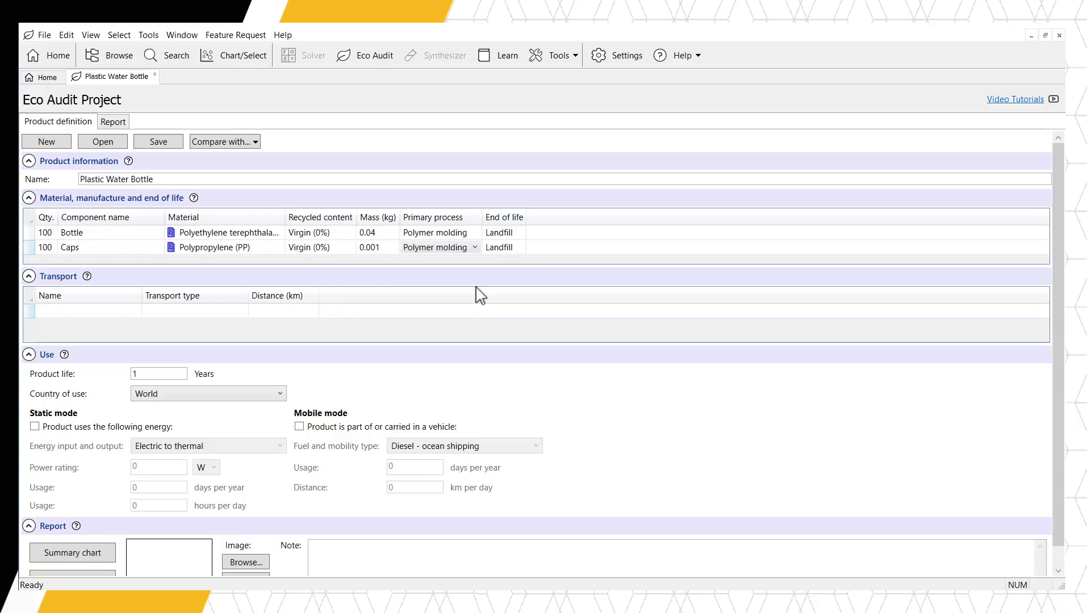
click(538, 250)
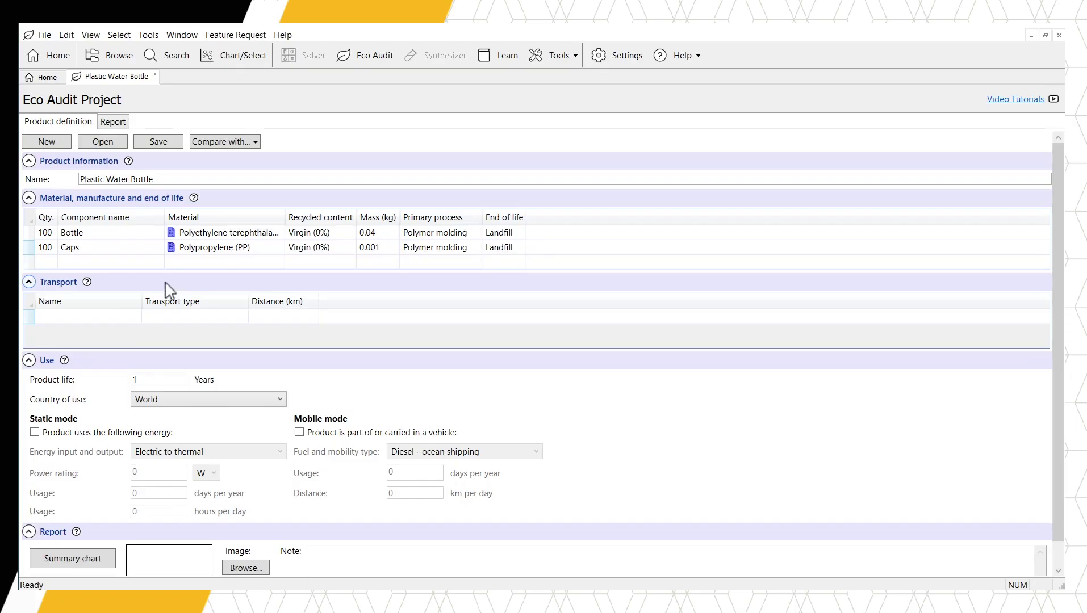
Enter a third component row named Water with quantity 100 and mass 1 kg.
click(57, 262)
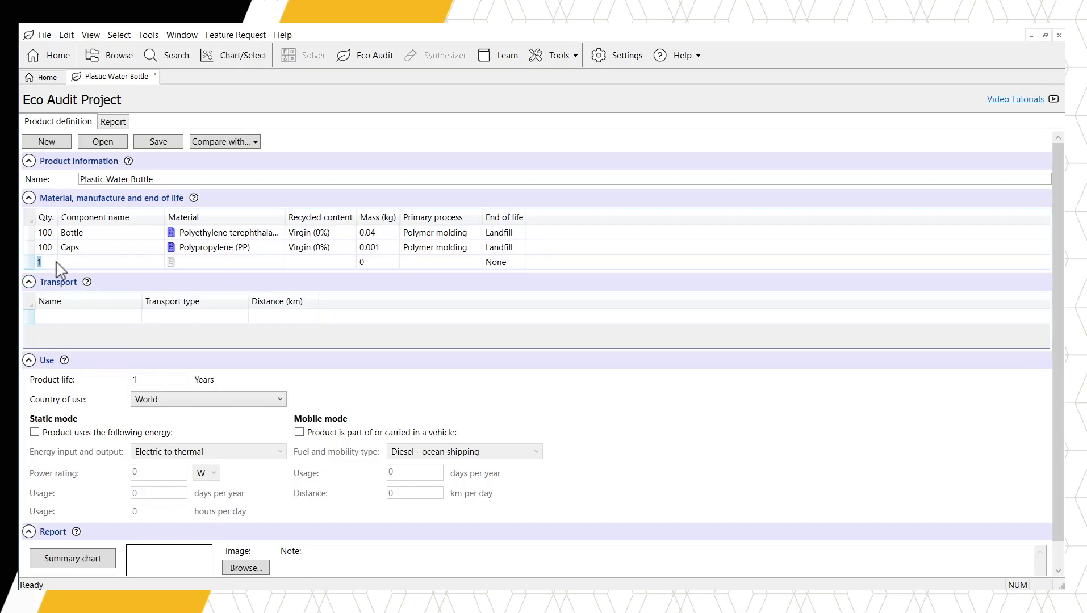
text(100)
click(148, 259)
text(Water)
click(379, 265)
text(1)
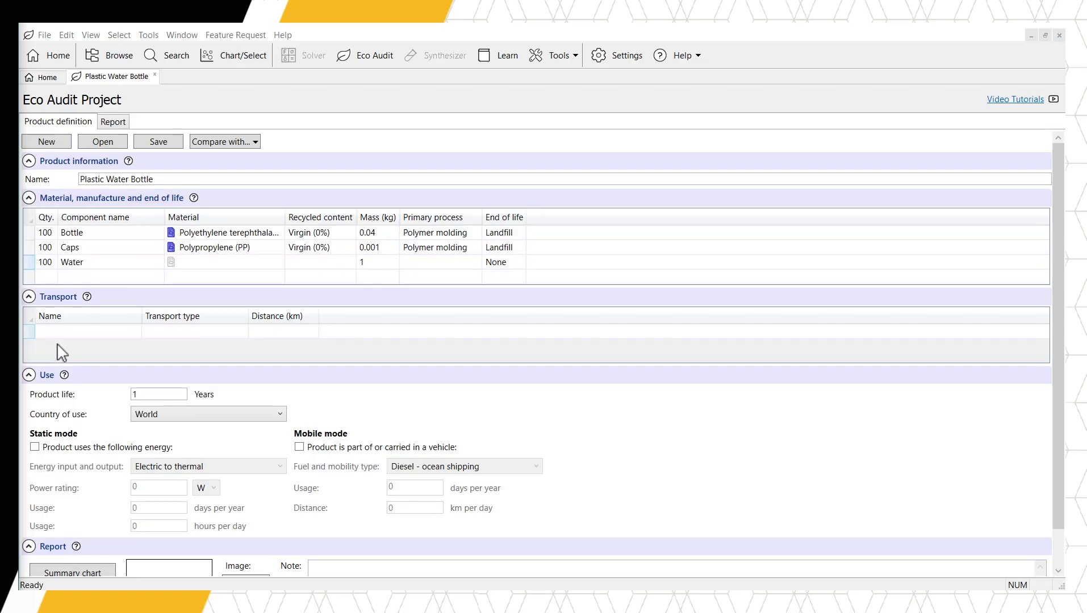
Enter transport stage 'Factory to store' by 14 tonne (2 axle) truck over 550 km.
click(131, 328)
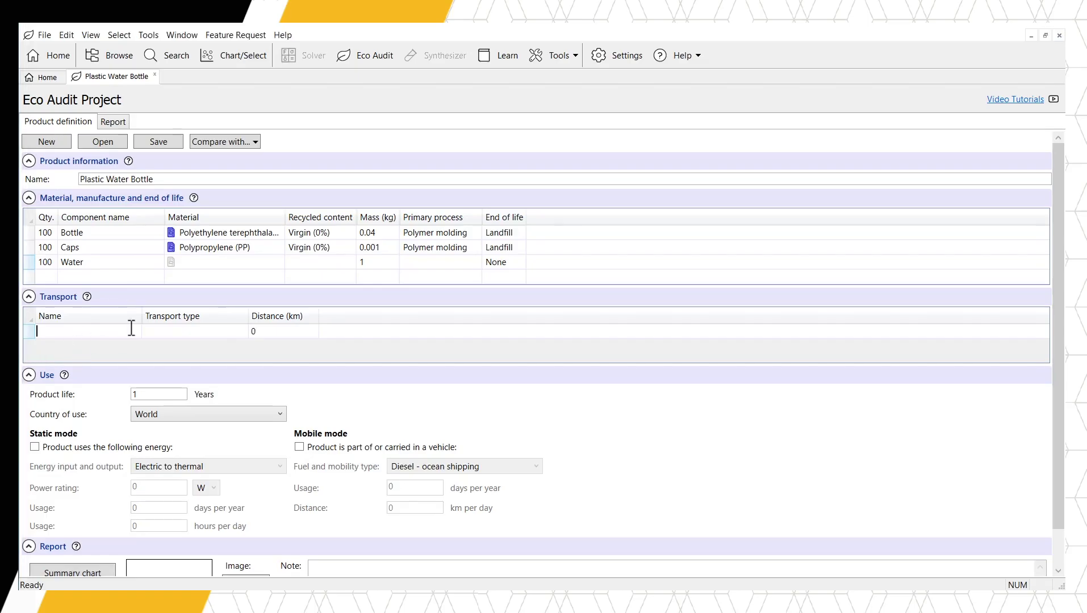
text(Factory to store)
click(235, 333)
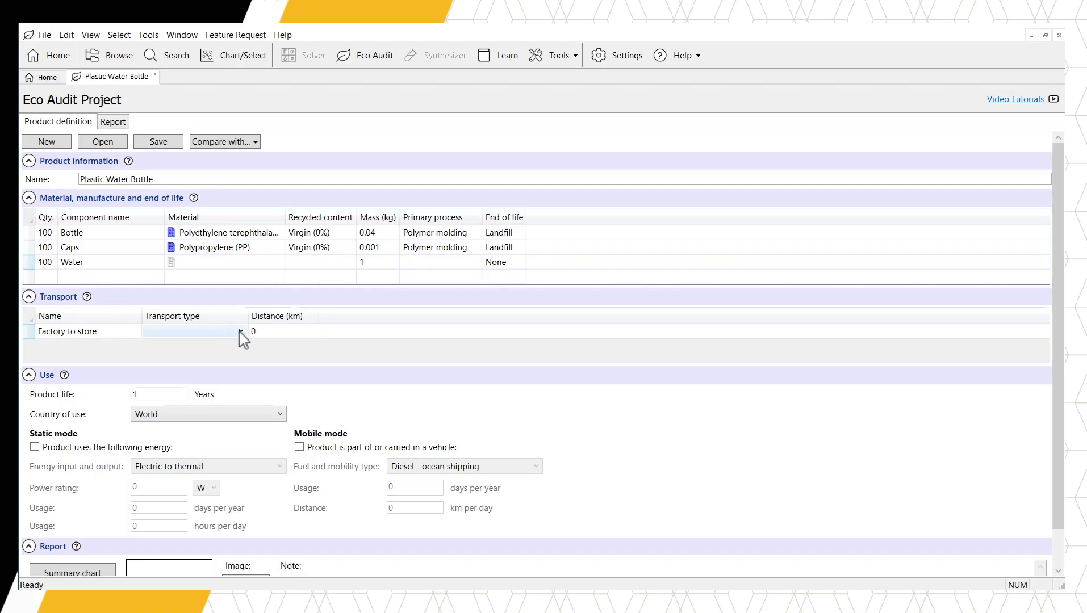
click(240, 332)
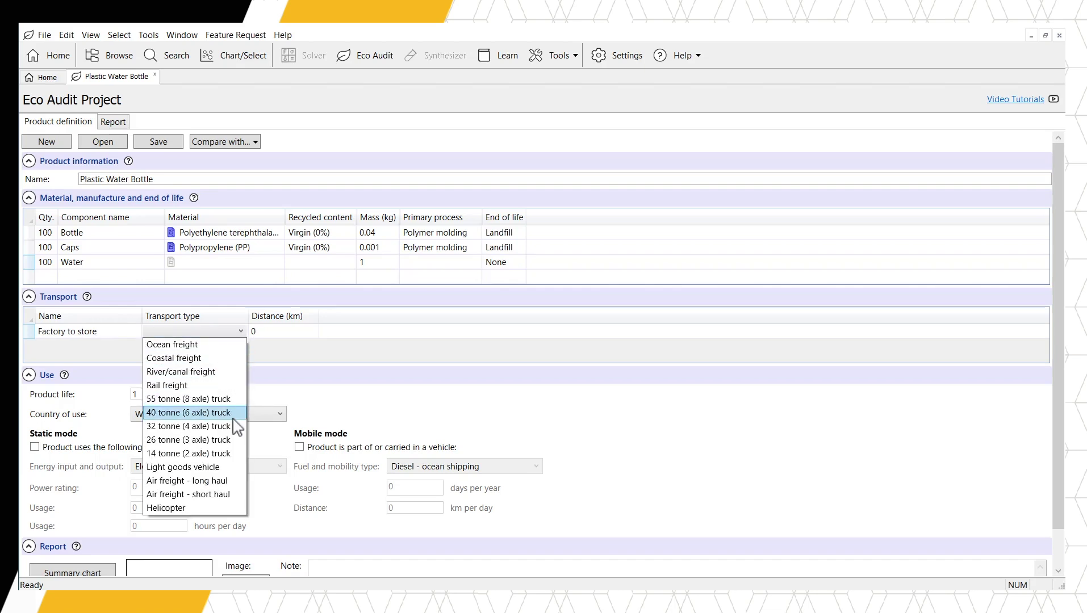
click(236, 454)
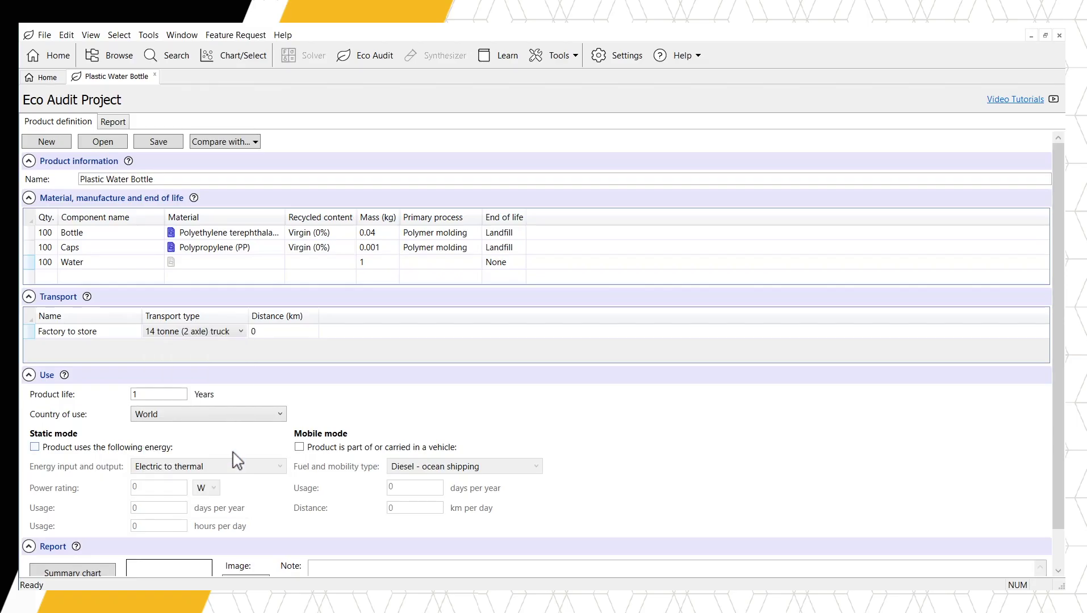
click(318, 336)
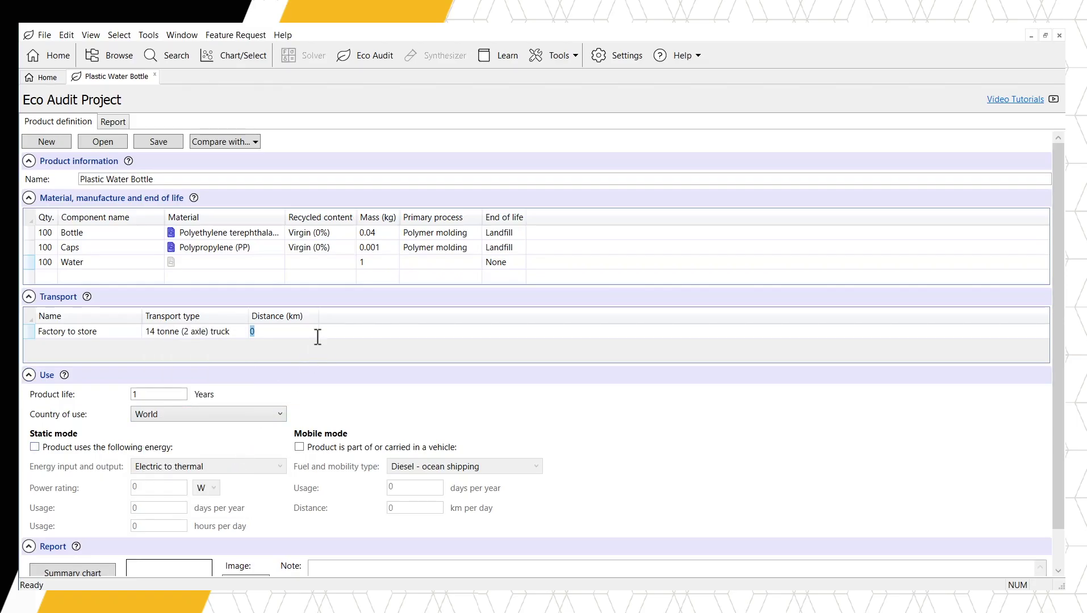
text(550)
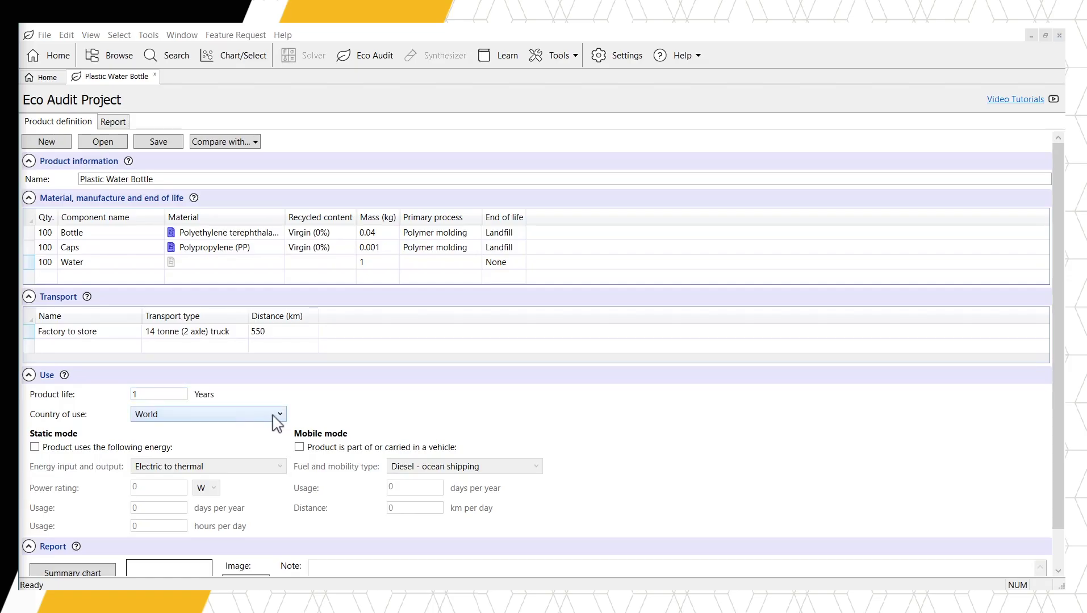
Choose United Kingdom as country of use and enable static-mode 'Product uses the following energy'.
click(279, 416)
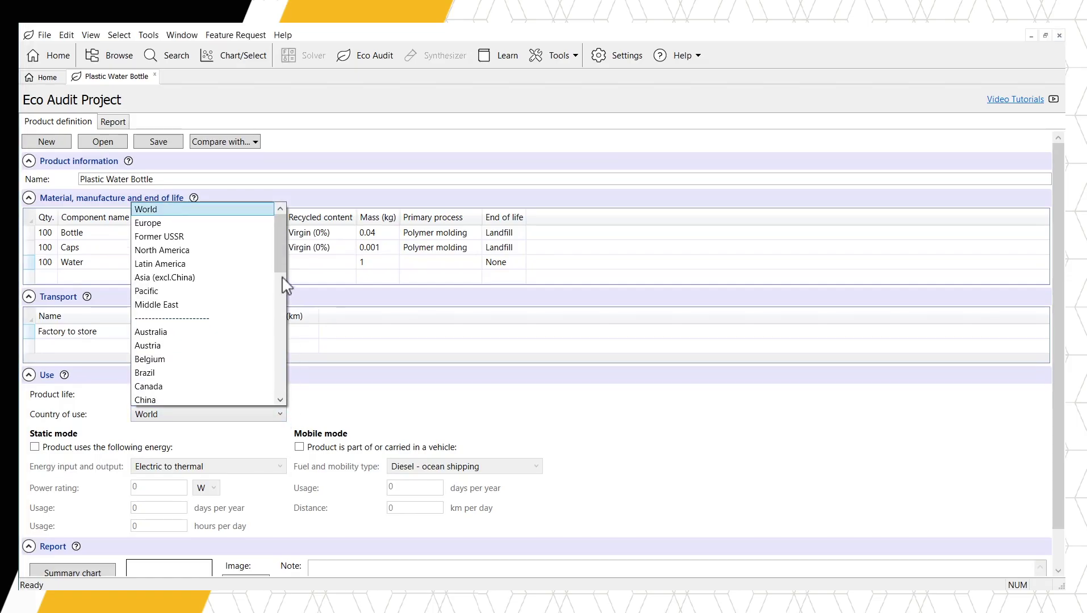
drag(284, 277, 281, 400)
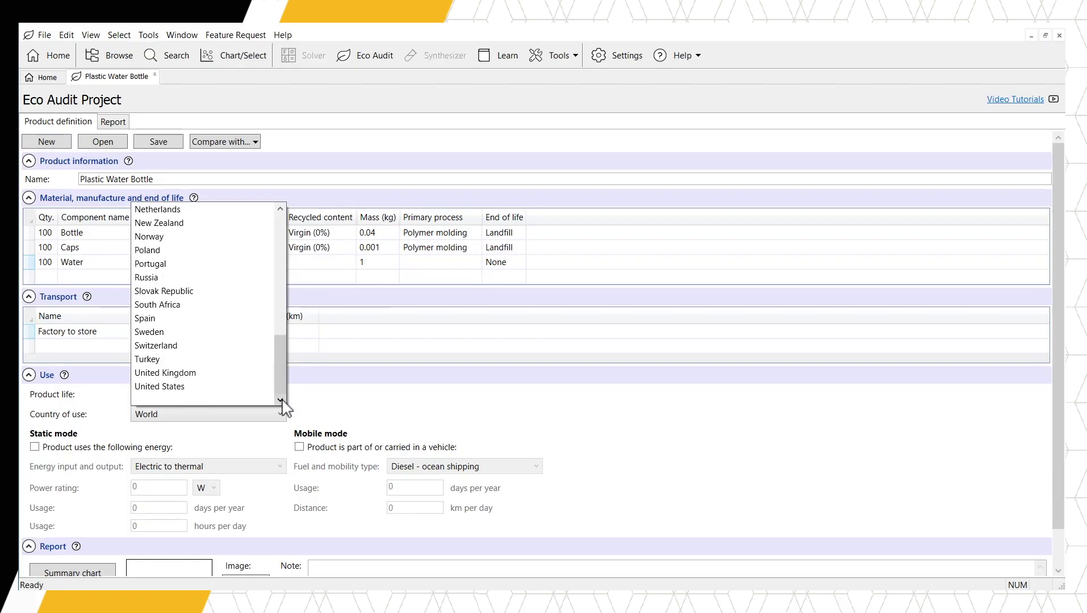
click(226, 374)
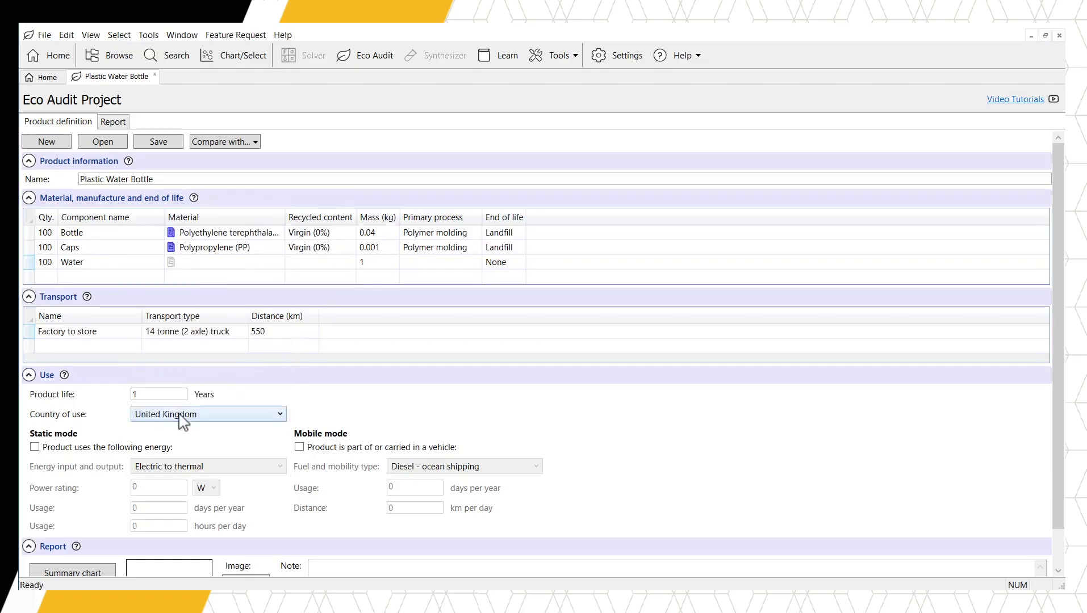
click(37, 447)
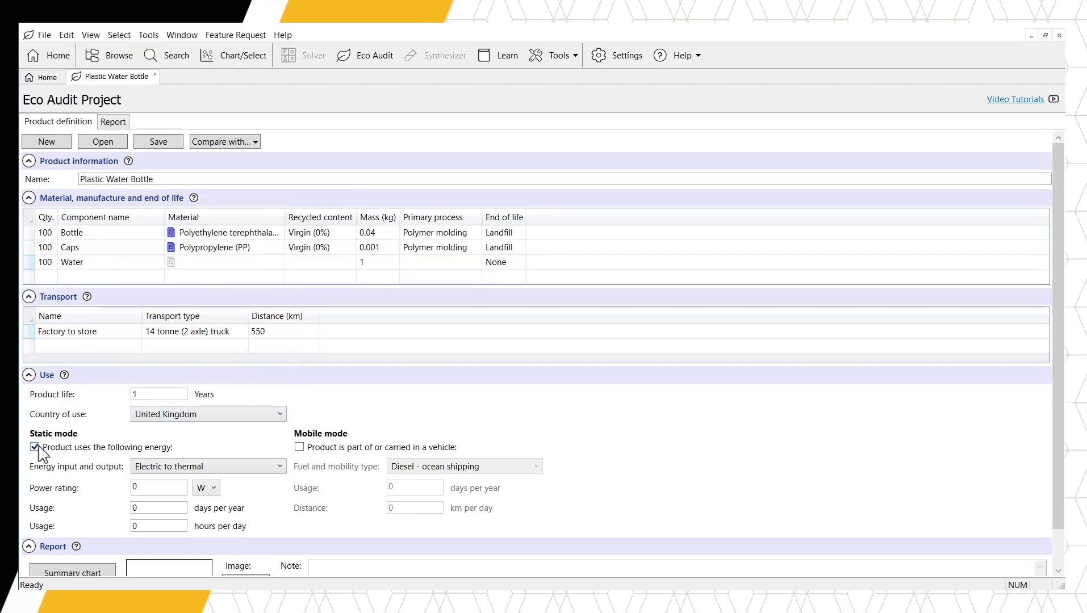
Set the energy conversion to Electric to mechanical (electric motors) rated 0.12 kW.
click(277, 469)
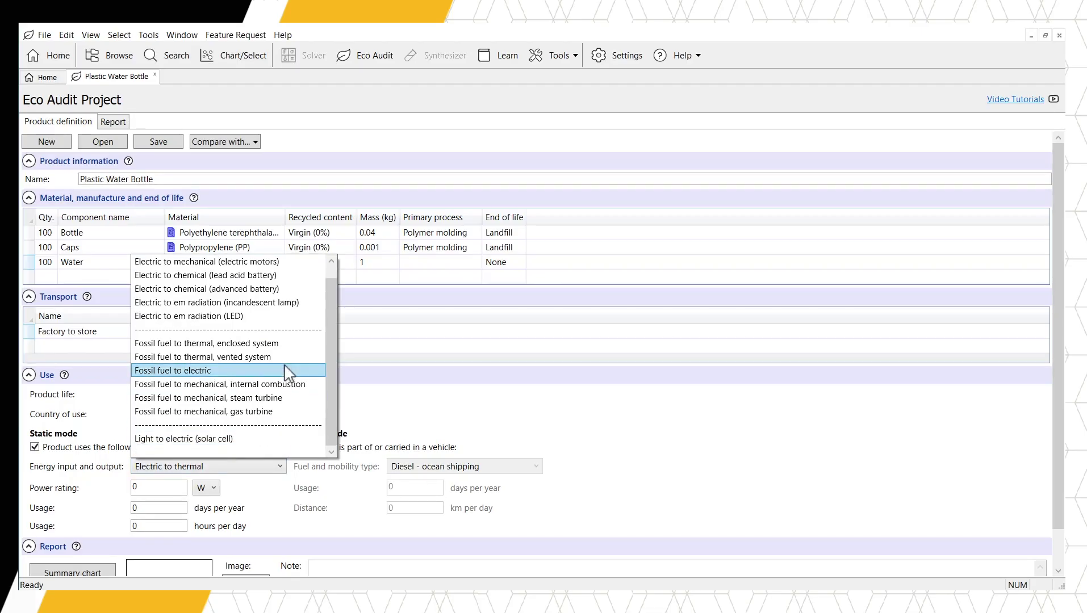
scroll(326, 336, down, 1)
scroll(331, 333, up, 1)
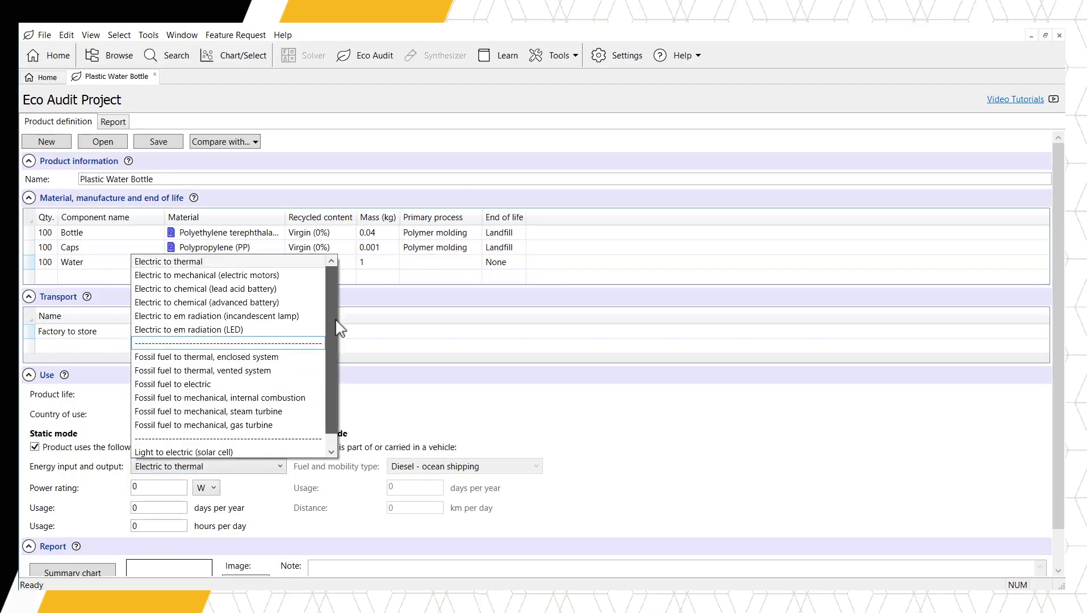
click(312, 278)
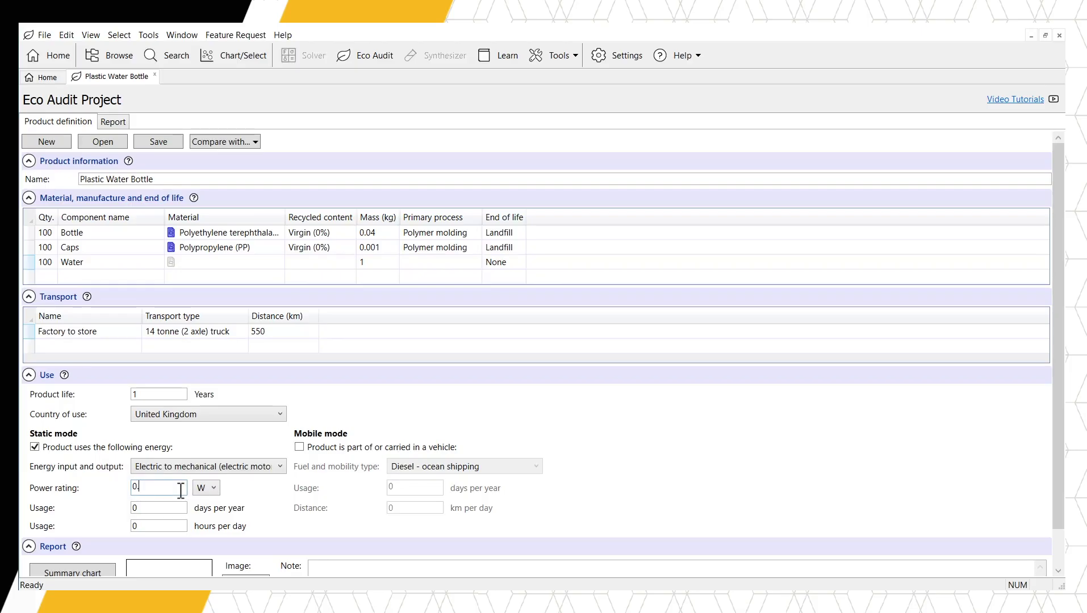
text(12)
click(206, 489)
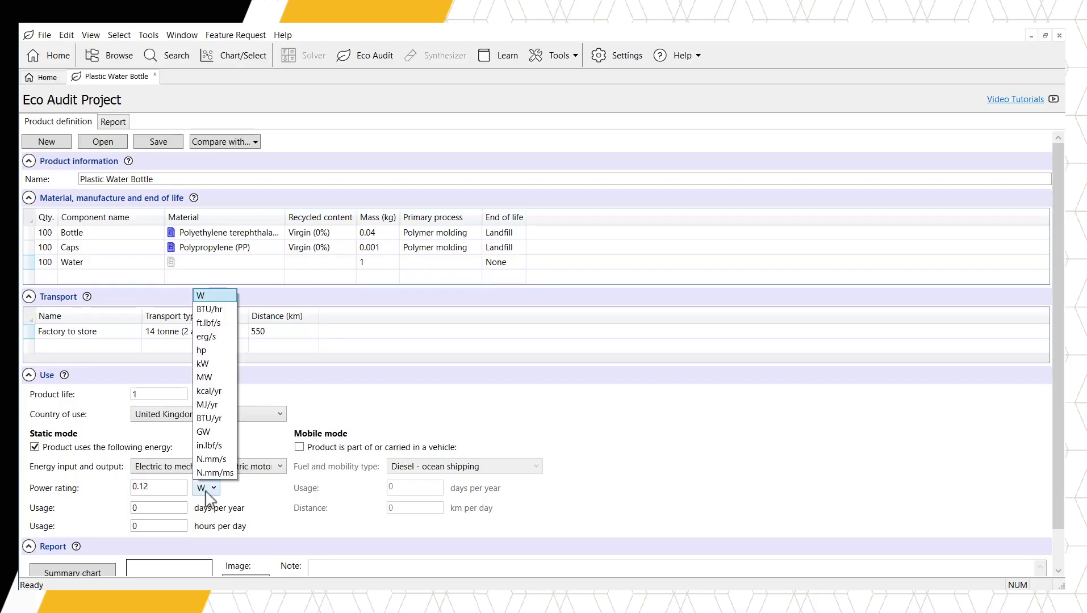
click(213, 364)
Set usage to 2 days per year and 24 hours per day.
double_click(142, 507)
text(2)
key(Tab)
text(24)
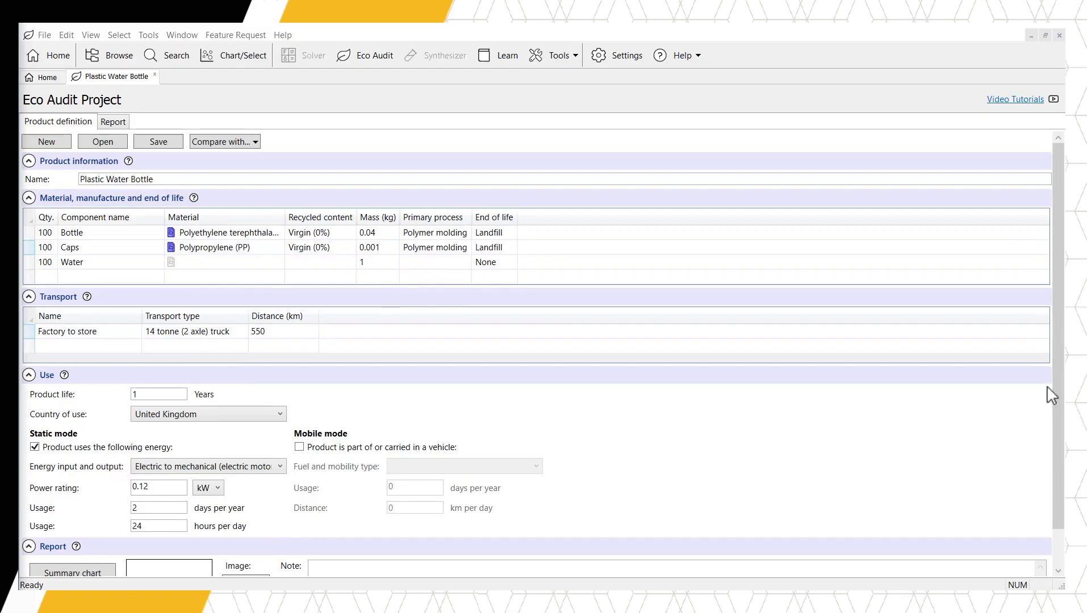
Paste the prepared case-study description into the report's Note box.
drag(1059, 392, 1060, 428)
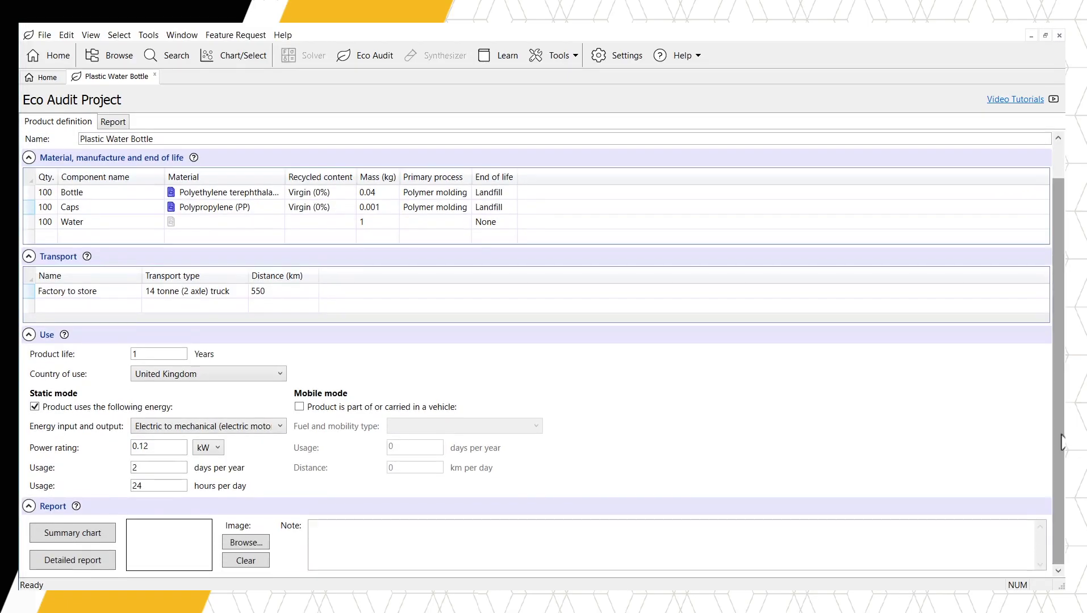
click(322, 534)
text(This case is inspired by an example from the textbook "Materials and the Environment" by The transport represents delivery of the bottles from source to the consumer in the UK. Static Mode is employed to estimate the use-phase energy to refrigerate product for two days by the customer The estimated power of an A-rated fridge required to cool 100 bottles at 4°C = 0.12kW in this example The energy input and output represents the conversion of electricity to drive the mechanical compressor in the fridge)
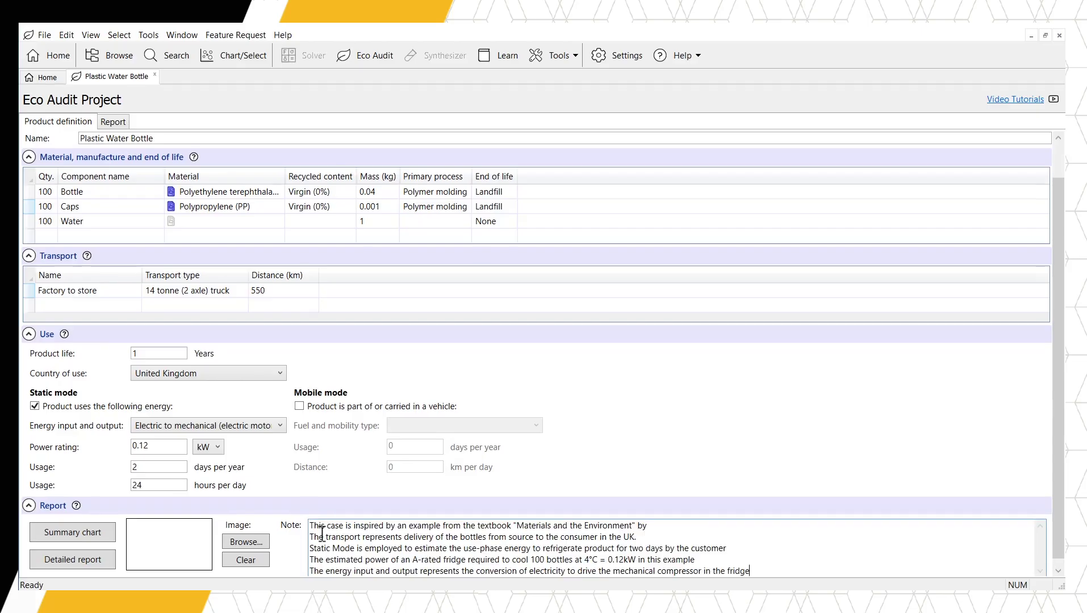
Attach the Water Bottle picture from the Desktop to the report.
click(268, 544)
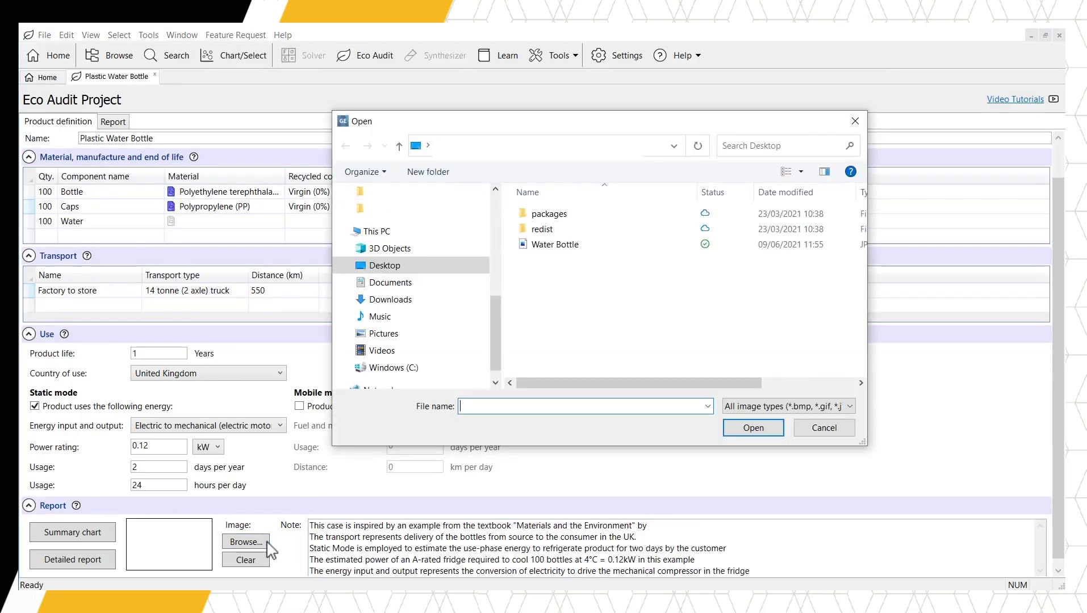
click(590, 245)
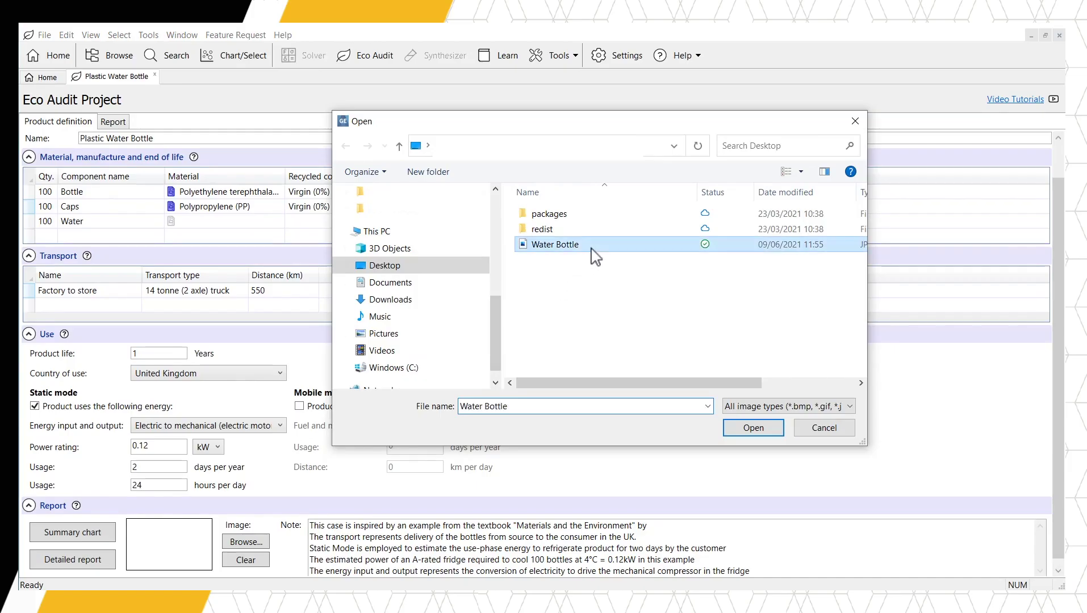
click(754, 430)
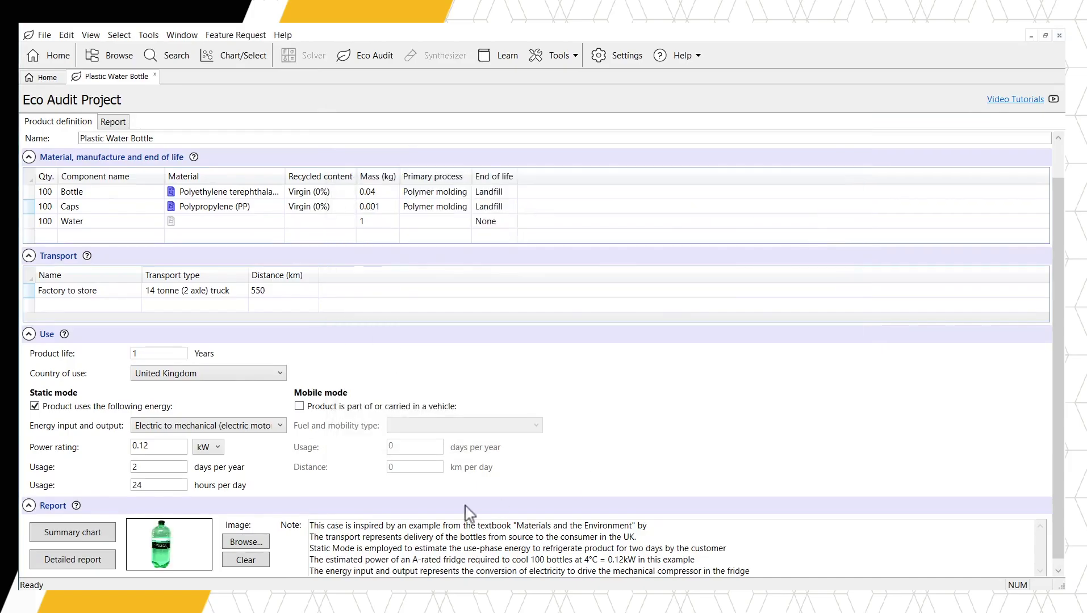
Generate the detailed Eco Audit report, review its phase table (547 MJ, 25.7 kg CO2), and return to Product definition.
click(73, 559)
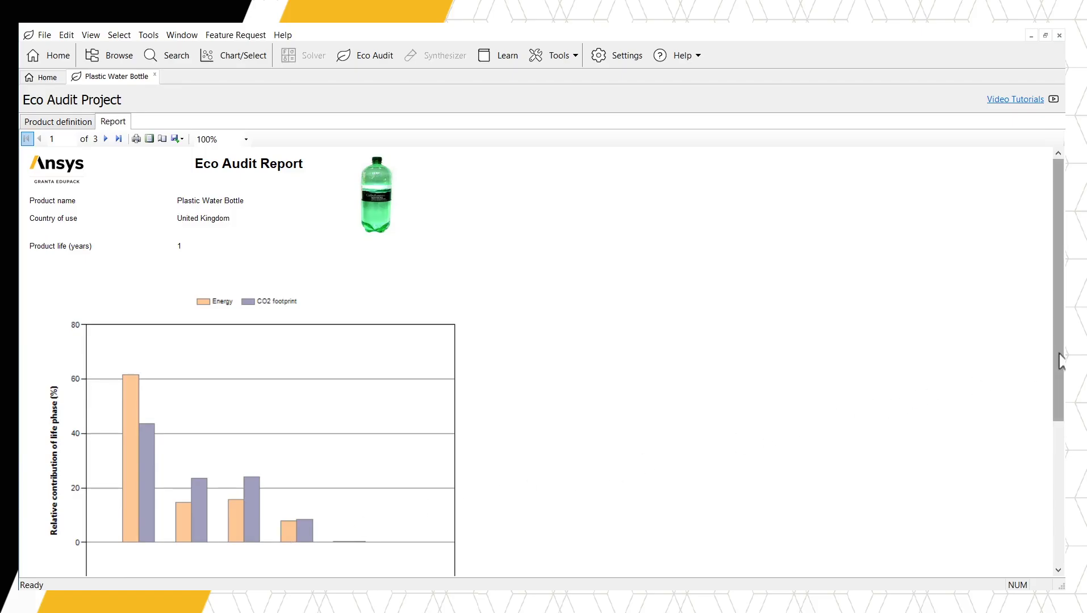
drag(1060, 362, 1061, 427)
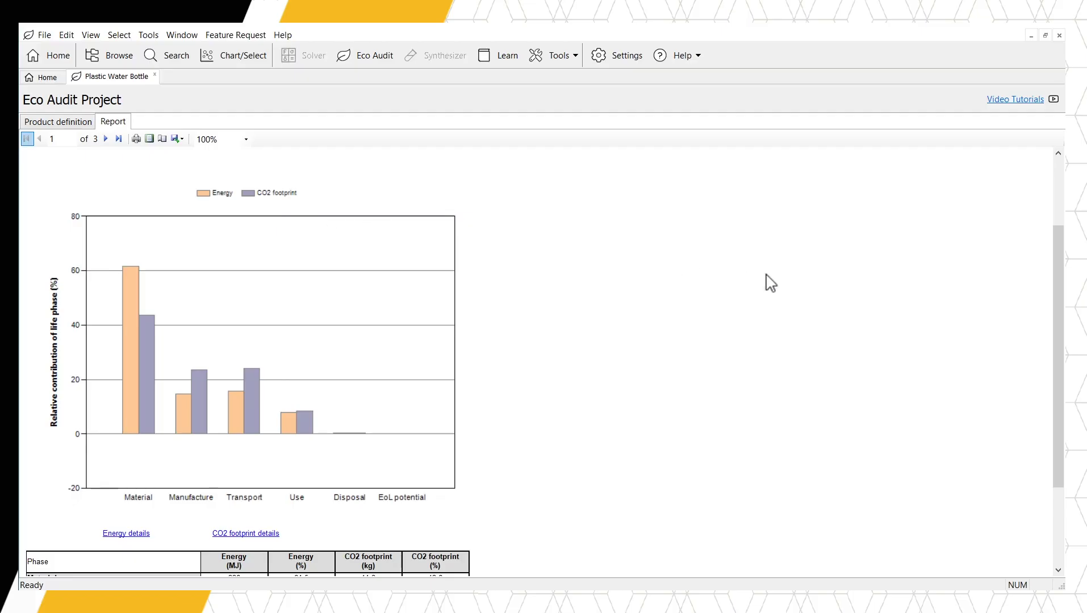
drag(1057, 298, 1059, 382)
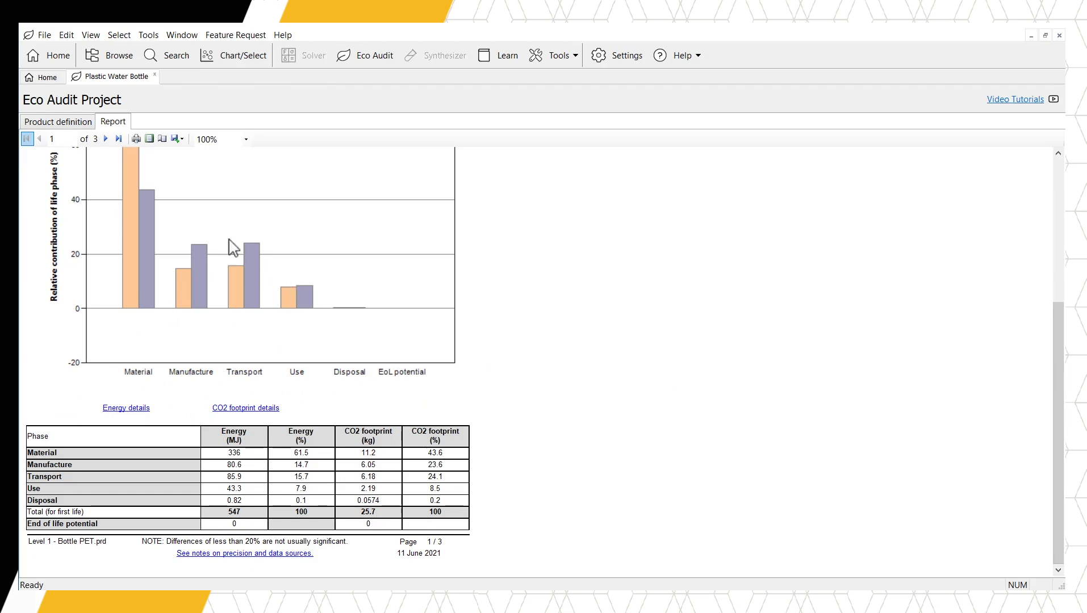
click(59, 123)
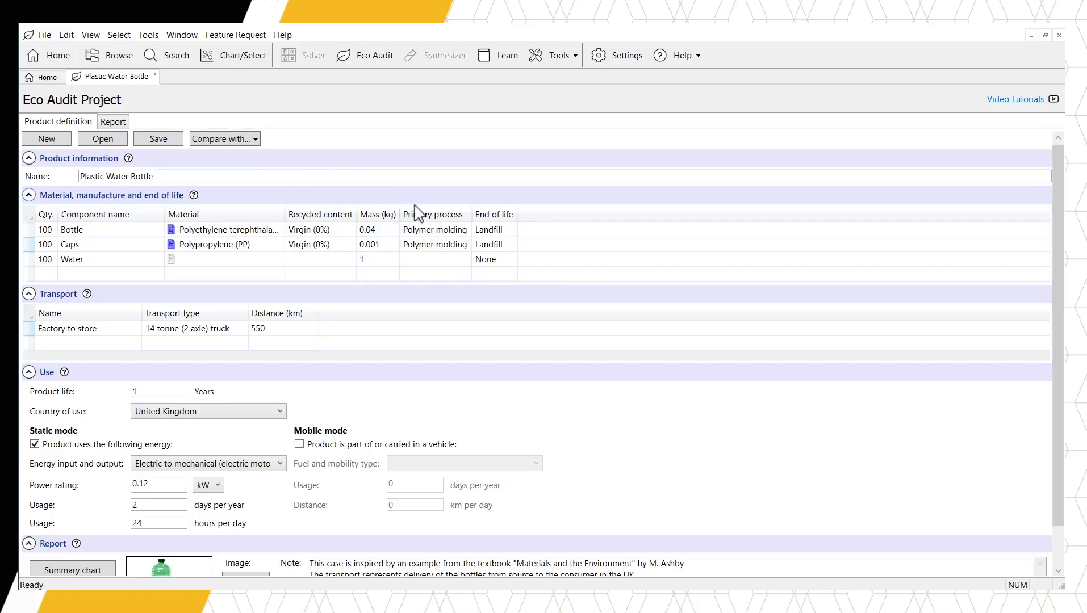
Change the Bottle and Caps end of life to Recycle and regenerate the report.
click(513, 232)
click(511, 230)
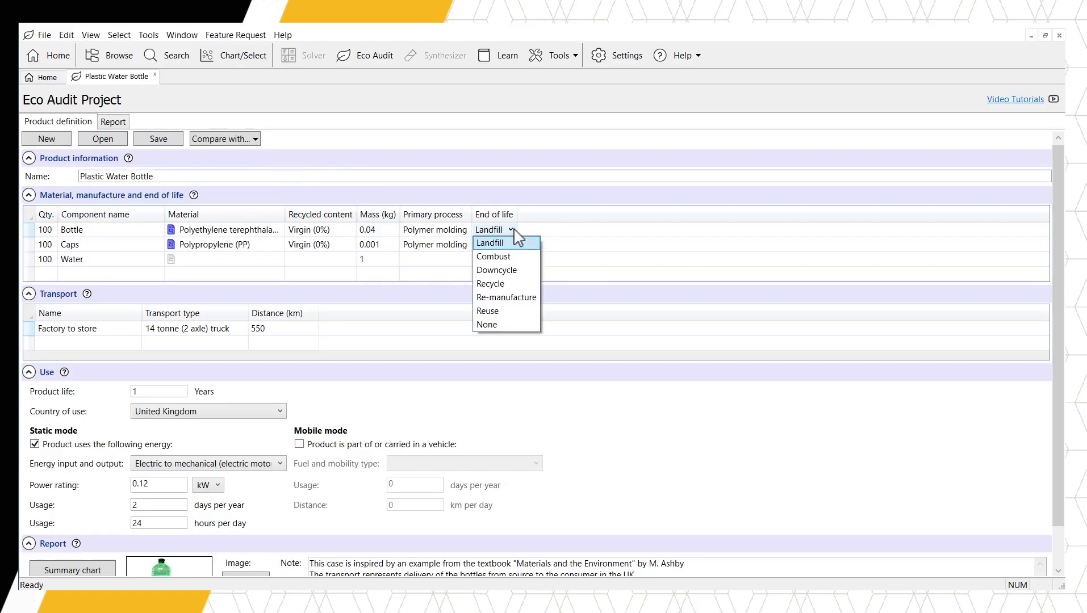
click(507, 283)
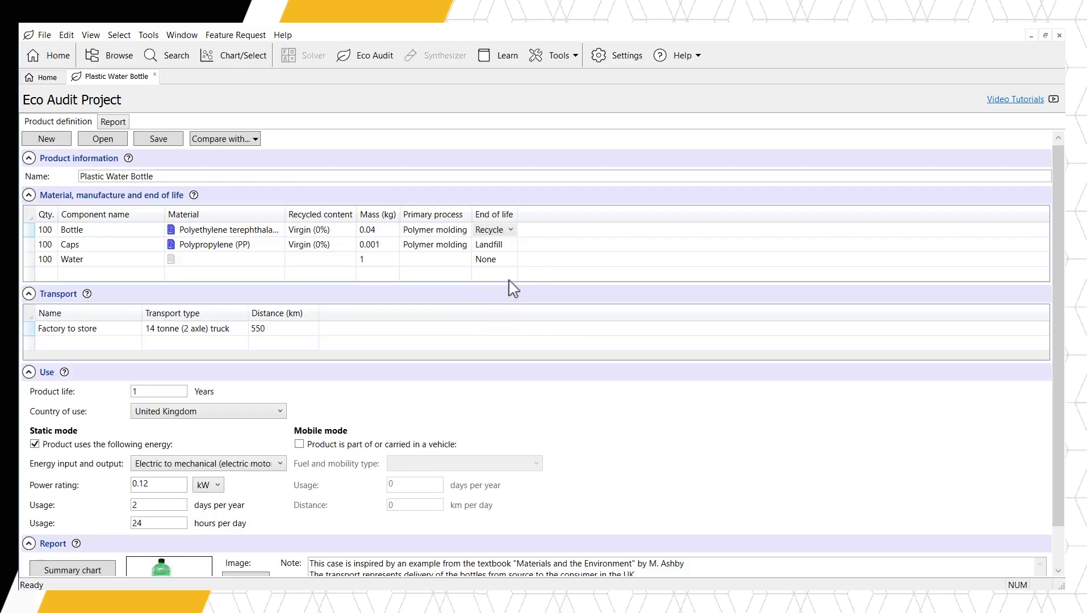
click(509, 245)
click(510, 245)
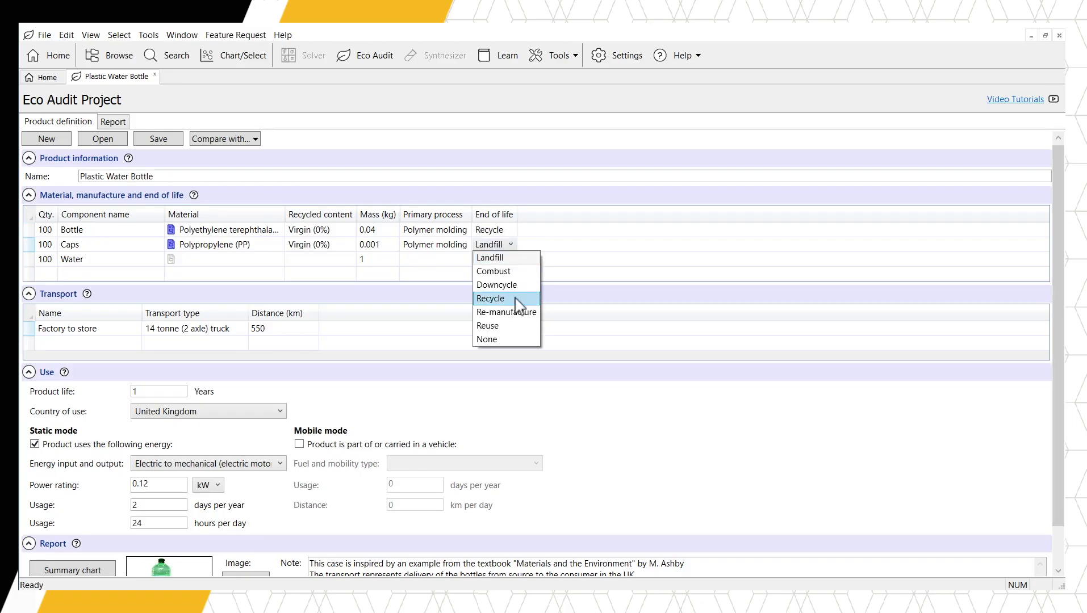
click(517, 300)
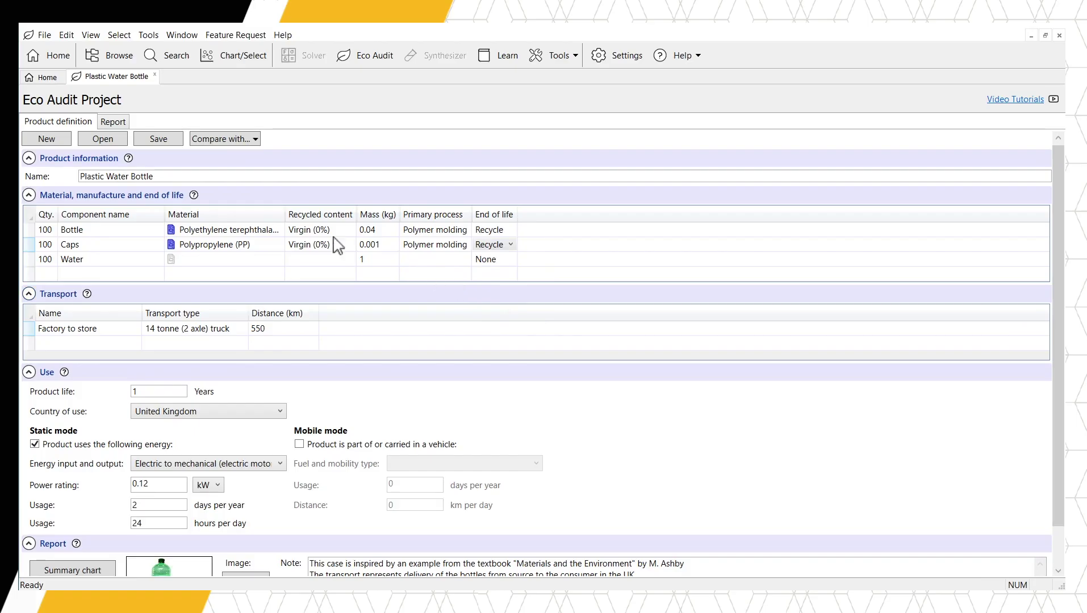
click(126, 121)
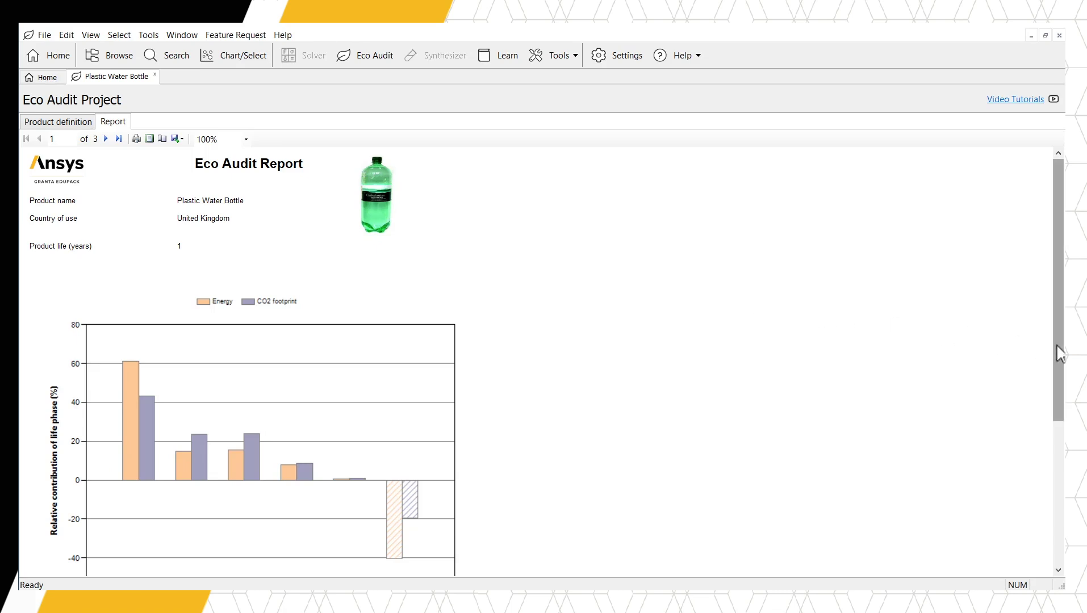
Inspect the recycled-case CO2 footprint details (25.8 kg CO2/year) and export options, then return to Product definition.
drag(1058, 351, 1051, 435)
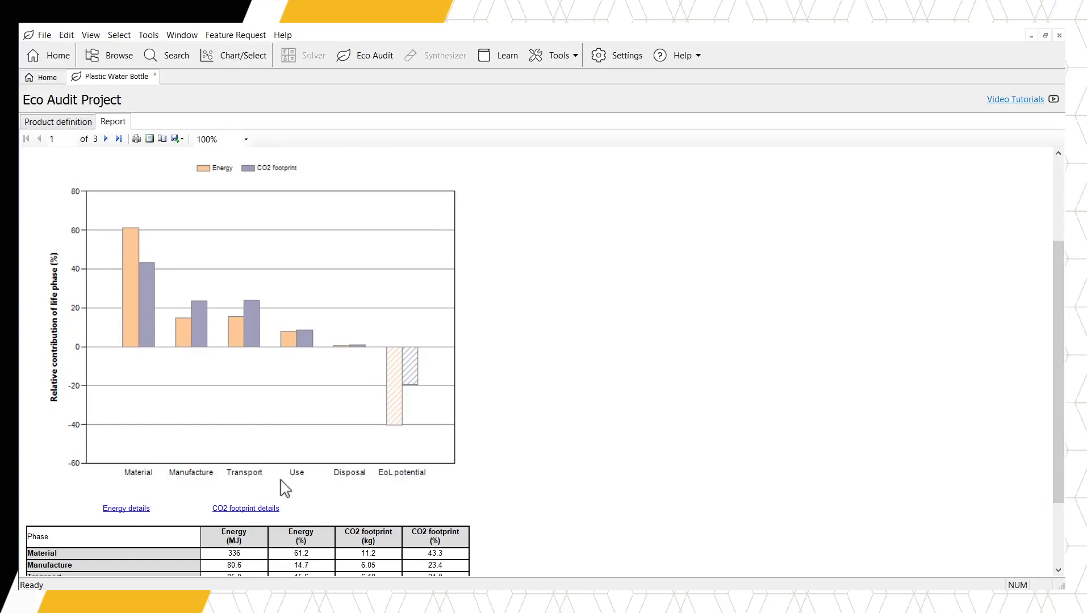
click(242, 509)
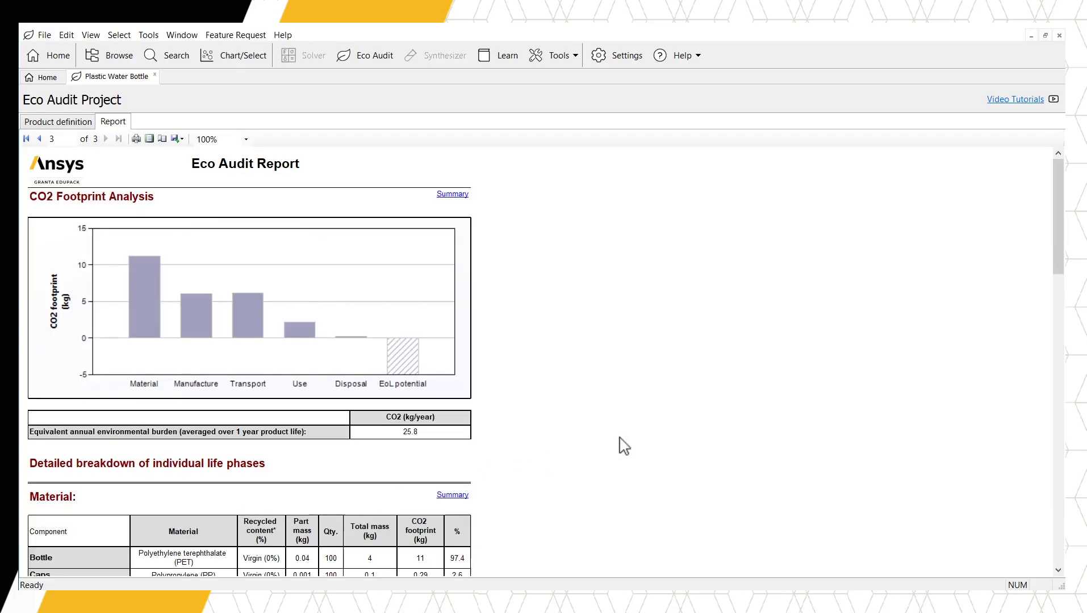
drag(1058, 262, 1048, 240)
click(178, 139)
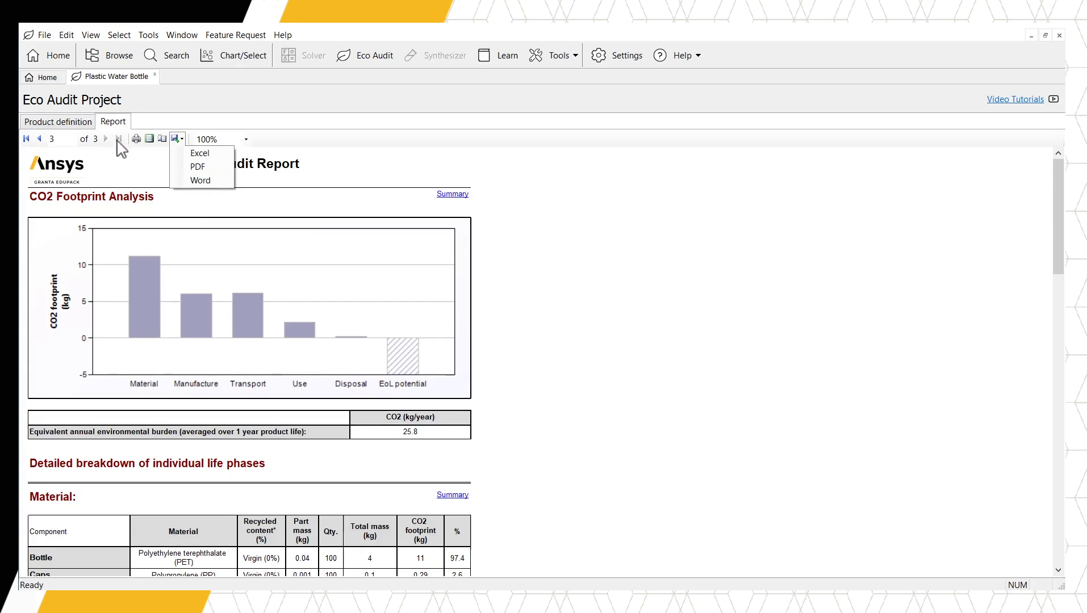
click(91, 124)
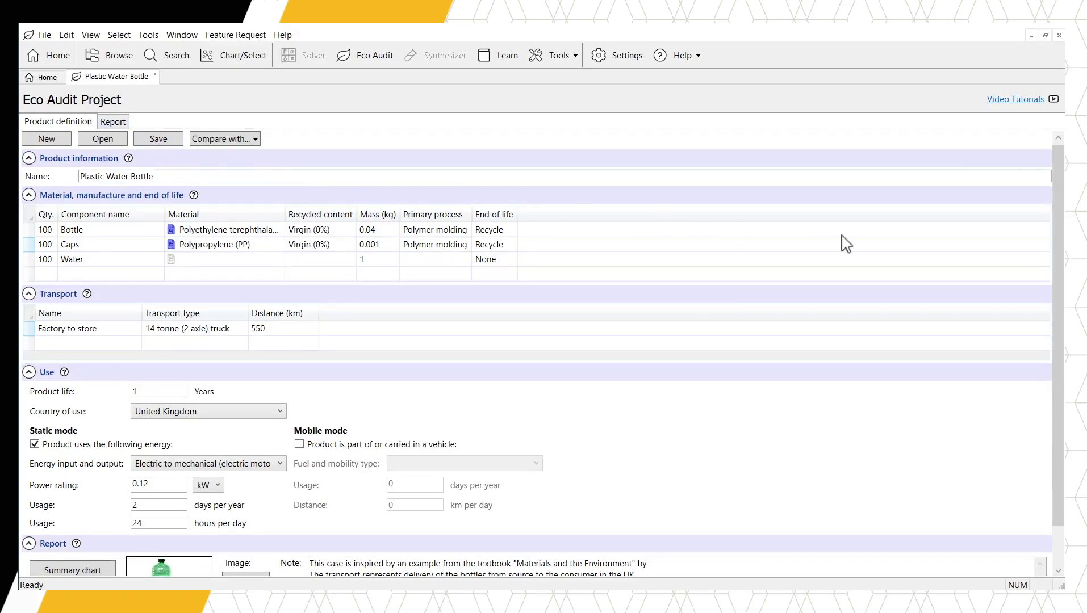
Open the Summary chart and switch it from energy to CO2 footprint by life phase.
drag(1060, 262, 1060, 301)
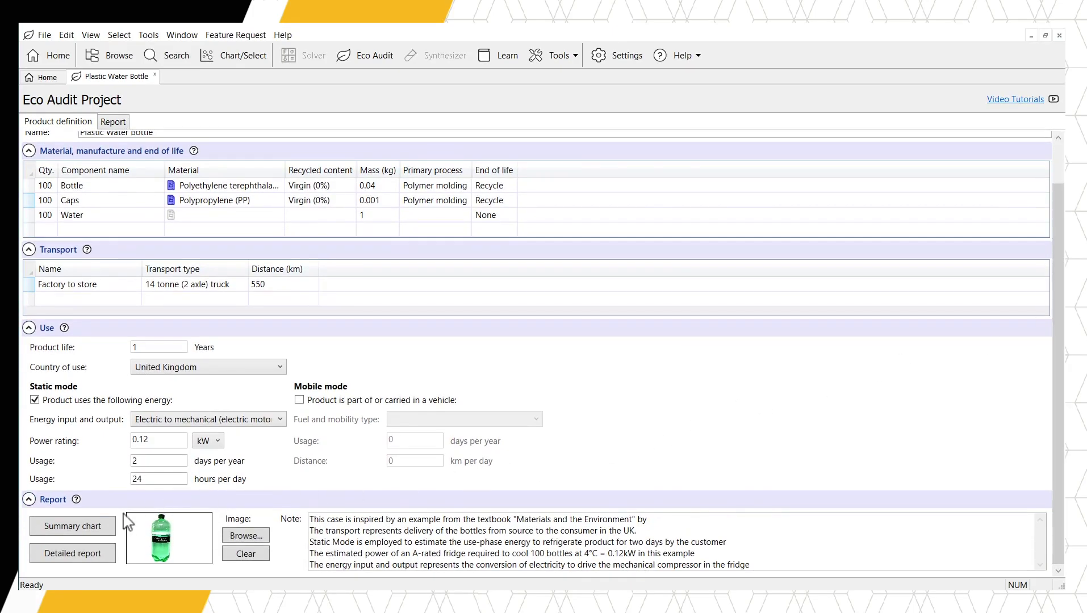
click(111, 532)
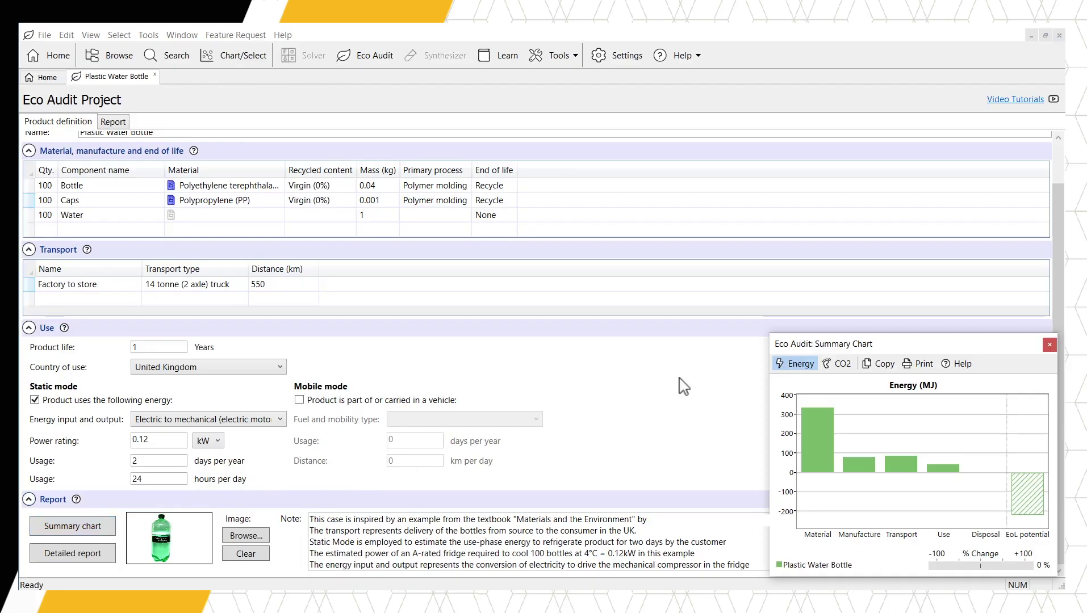
click(826, 365)
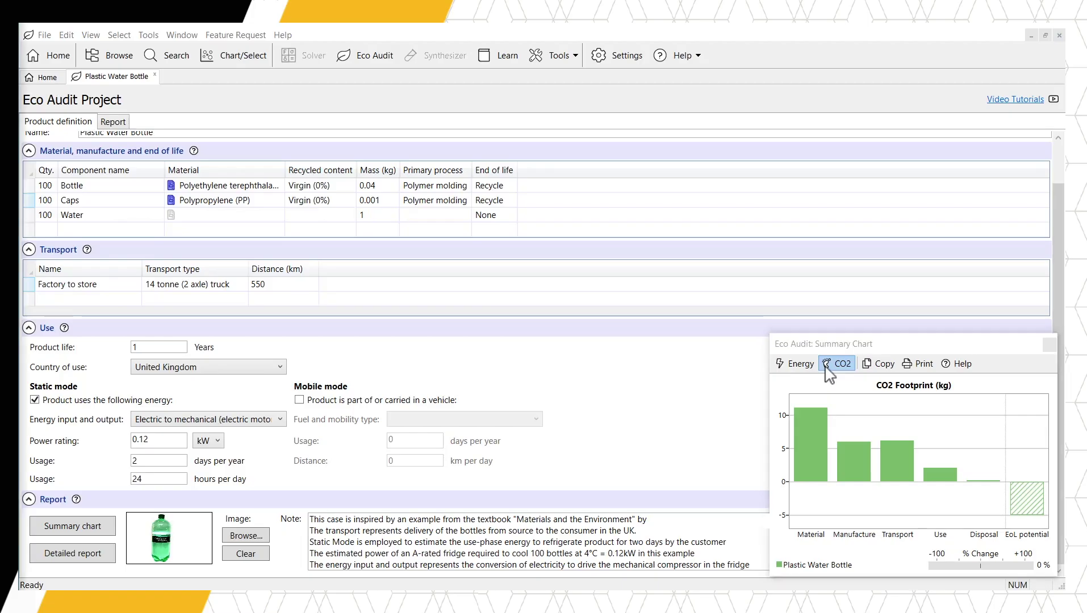
drag(1059, 294, 1058, 243)
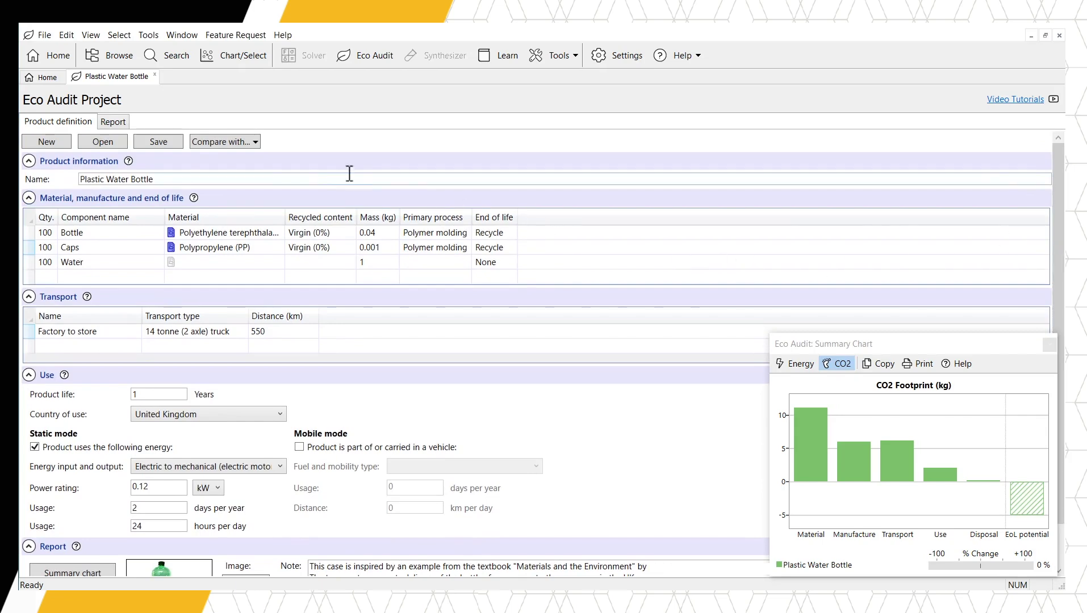
Compare with the saved product 'Level 1 - Bottle glass.prd' in the summary chart.
click(256, 143)
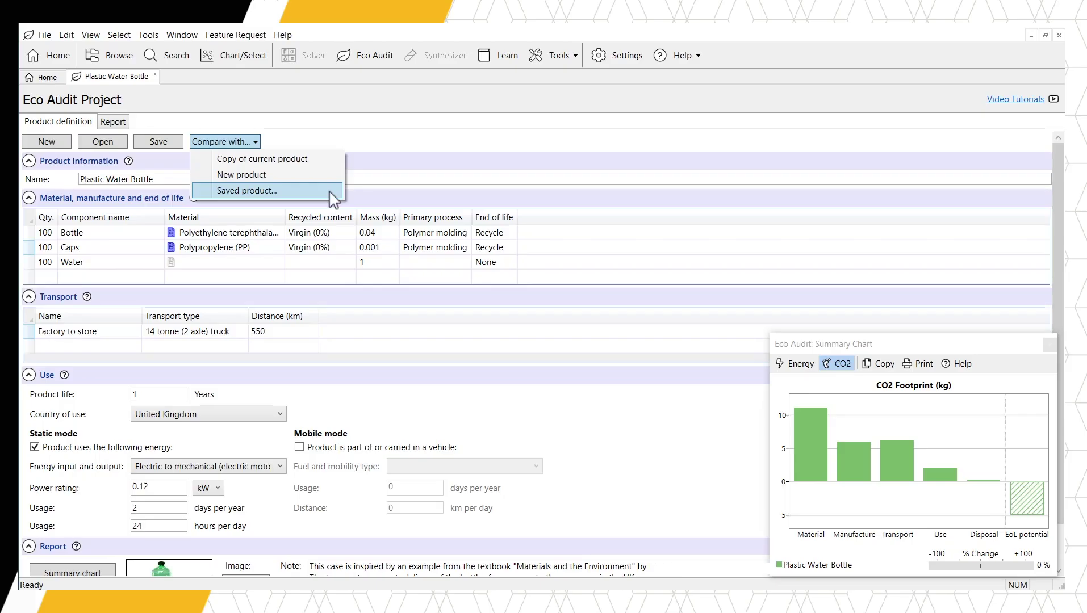
click(288, 193)
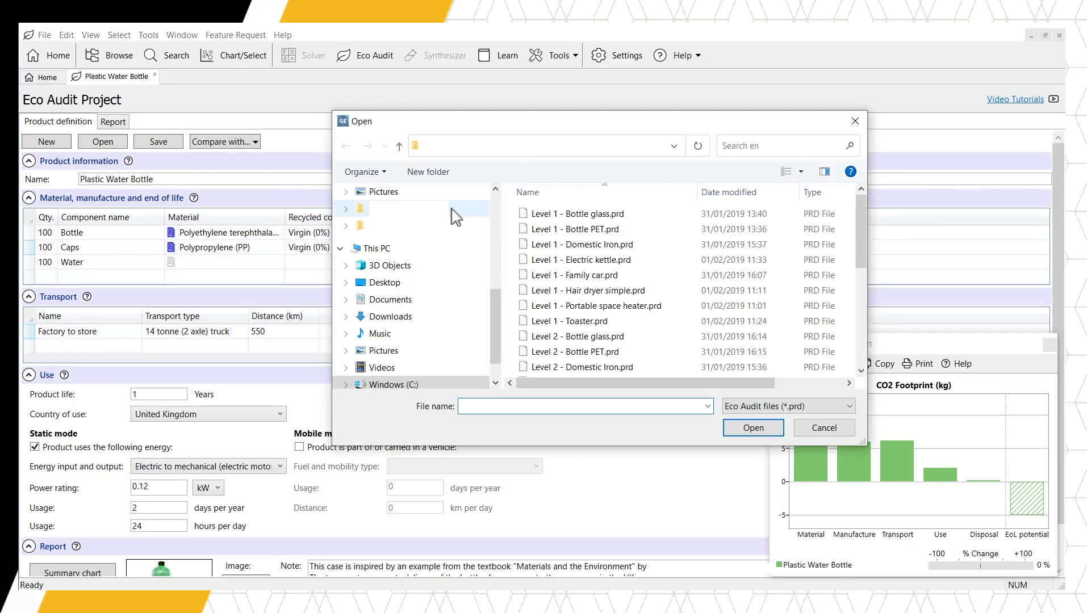
click(652, 216)
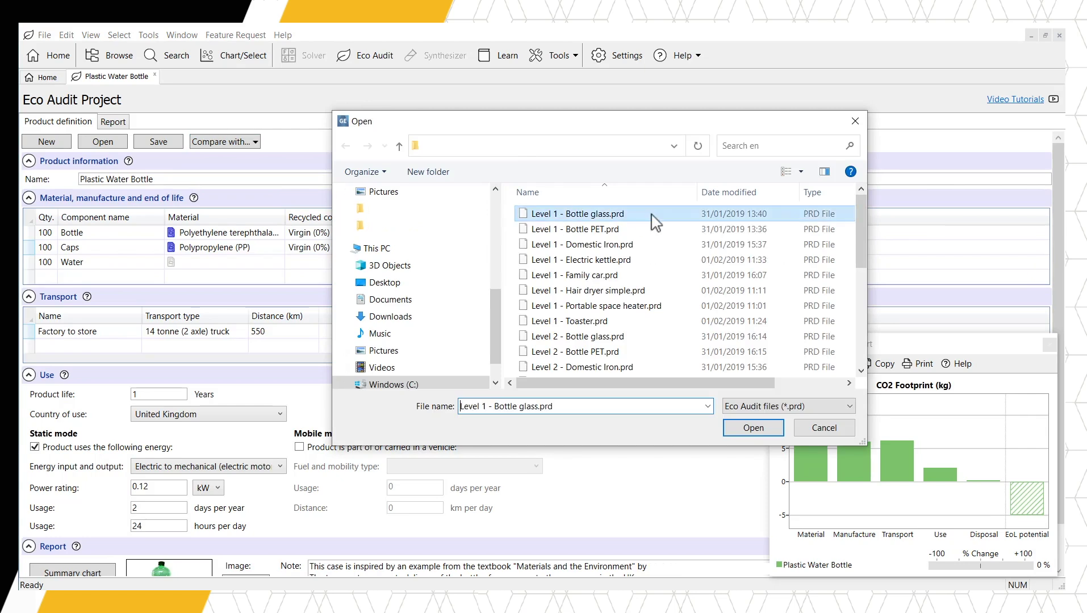
click(753, 428)
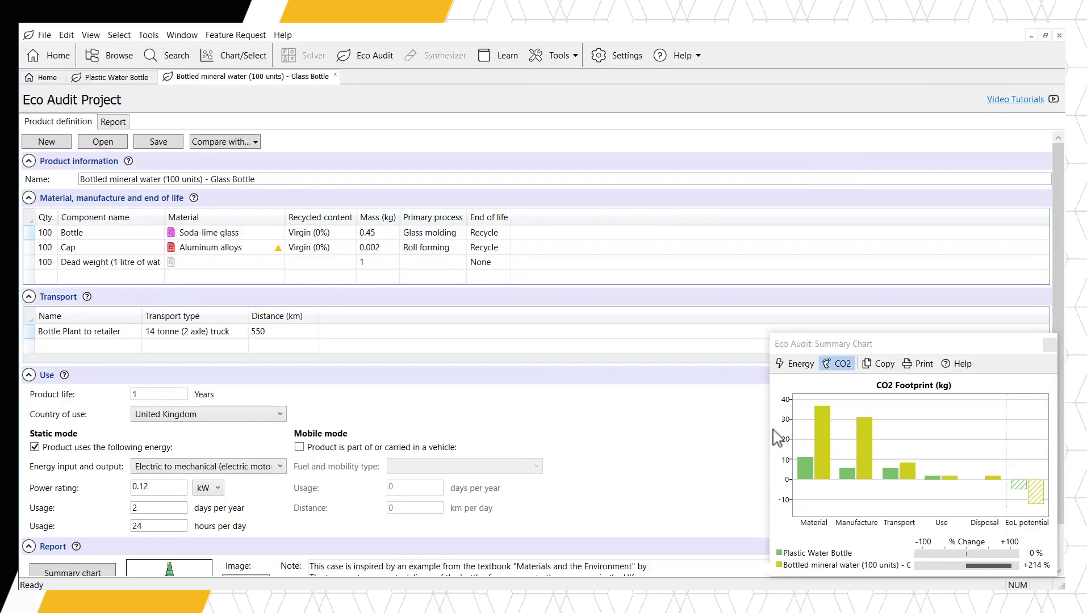
click(788, 366)
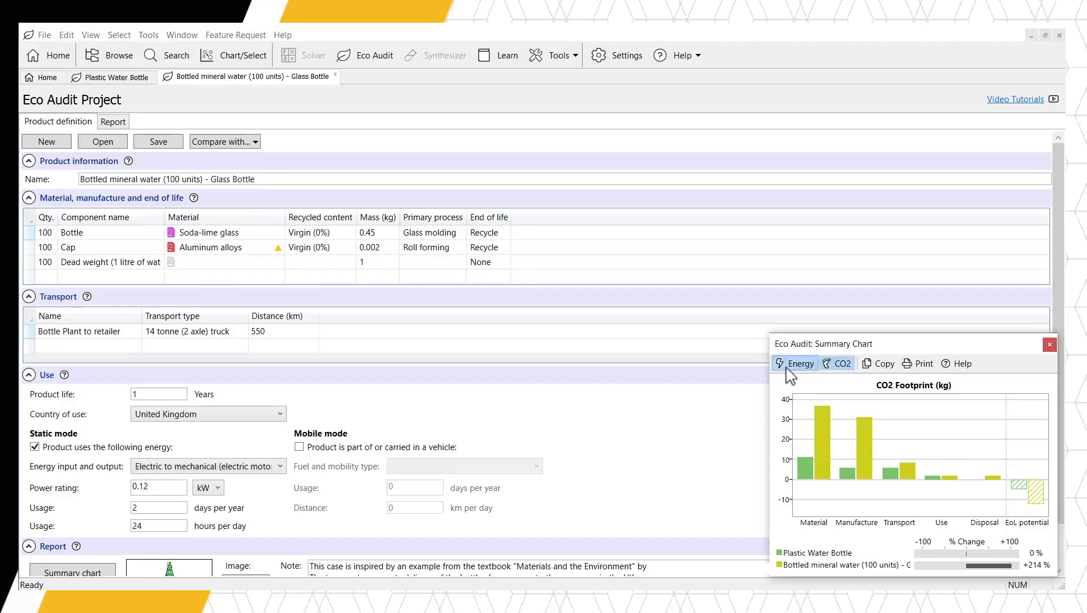
click(825, 367)
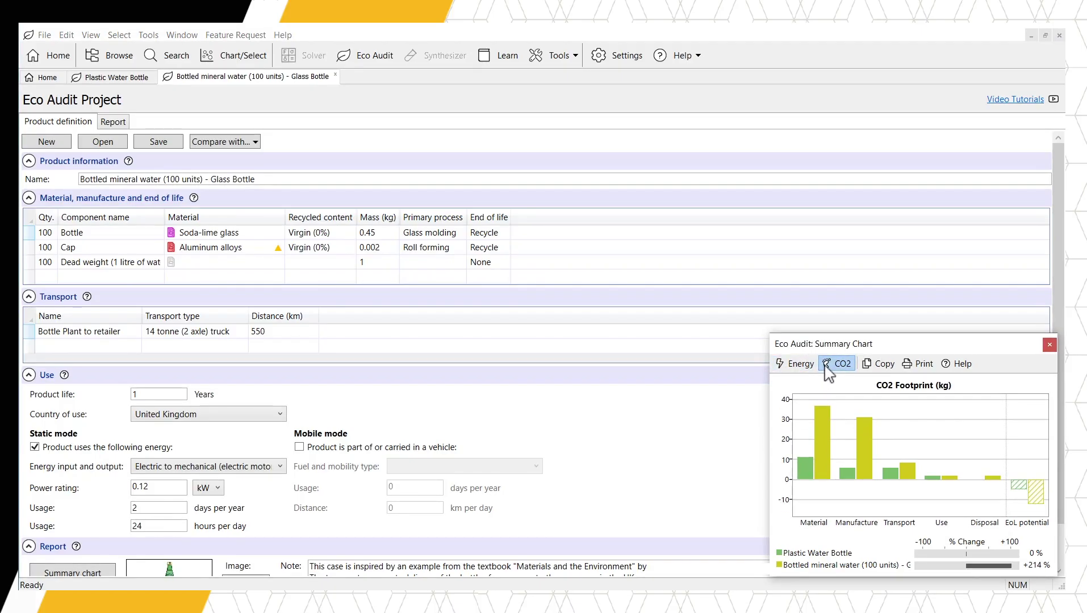